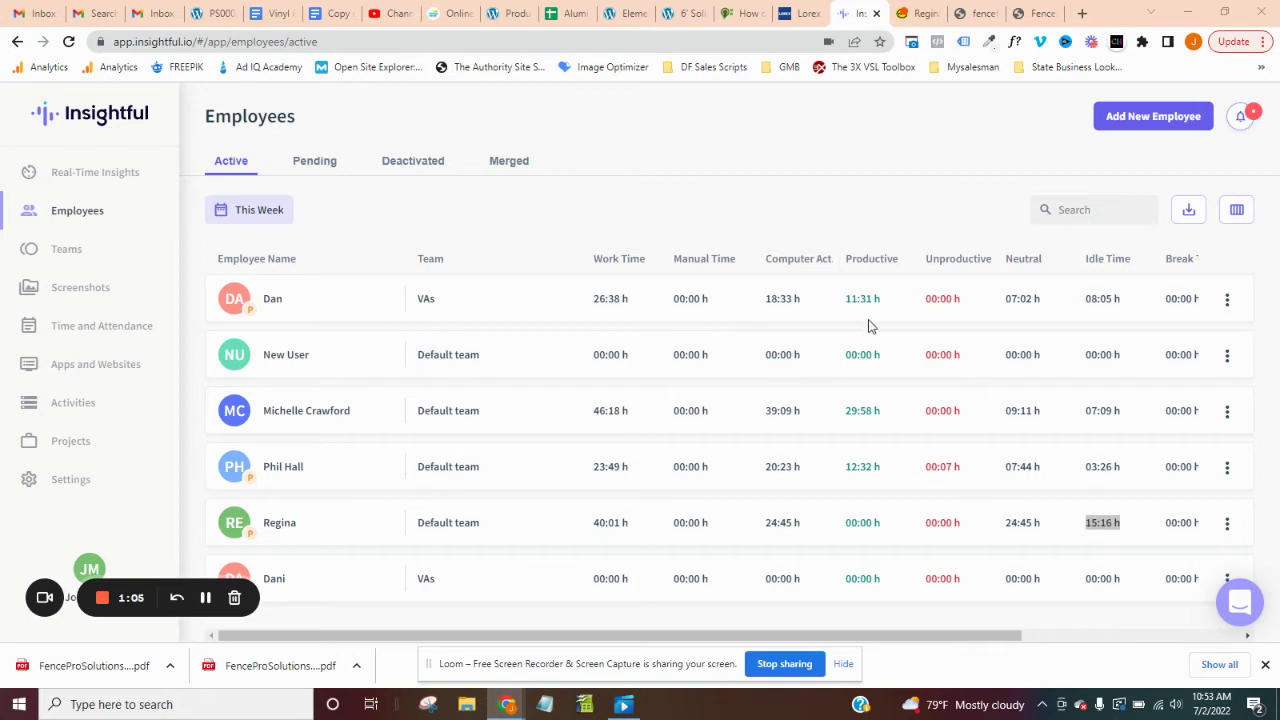
# - Compare this week's computer activity and idle times of the first VAs employee and the Default team employee with 40:01 h work time
pyautogui.moveTo(594, 299); pyautogui.dragTo(630, 307)
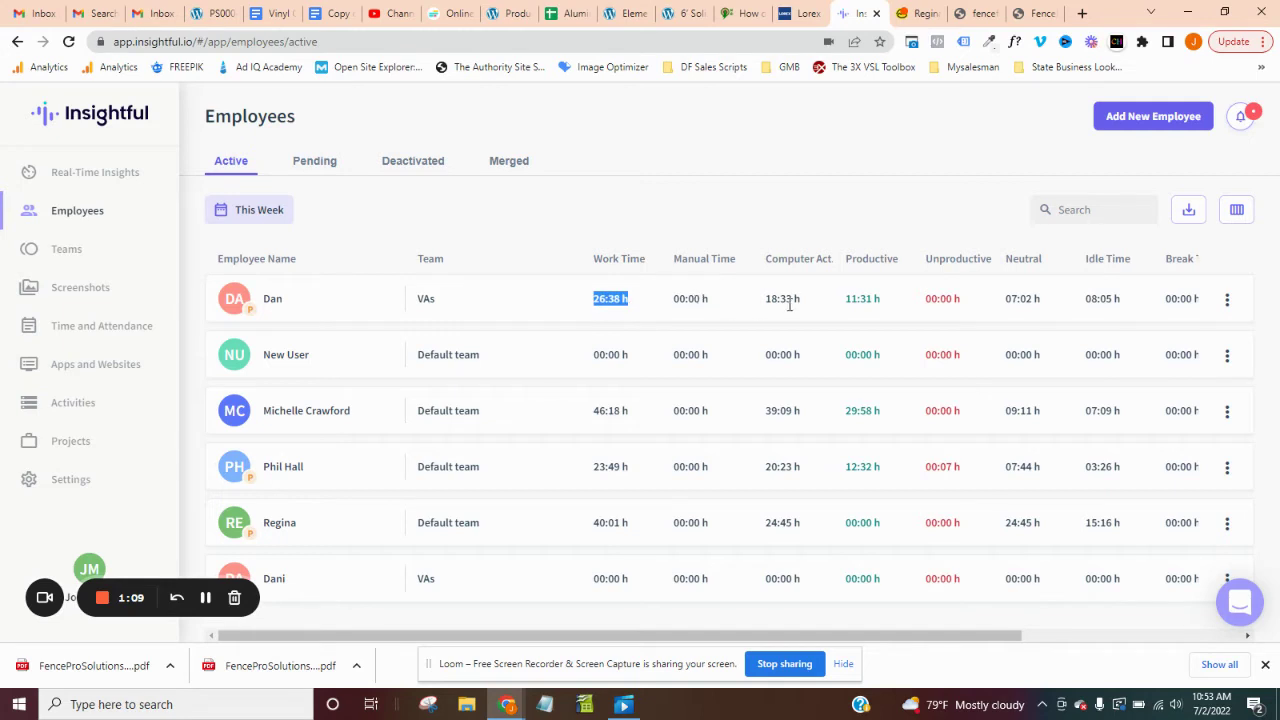
pyautogui.moveTo(766, 299); pyautogui.dragTo(795, 304)
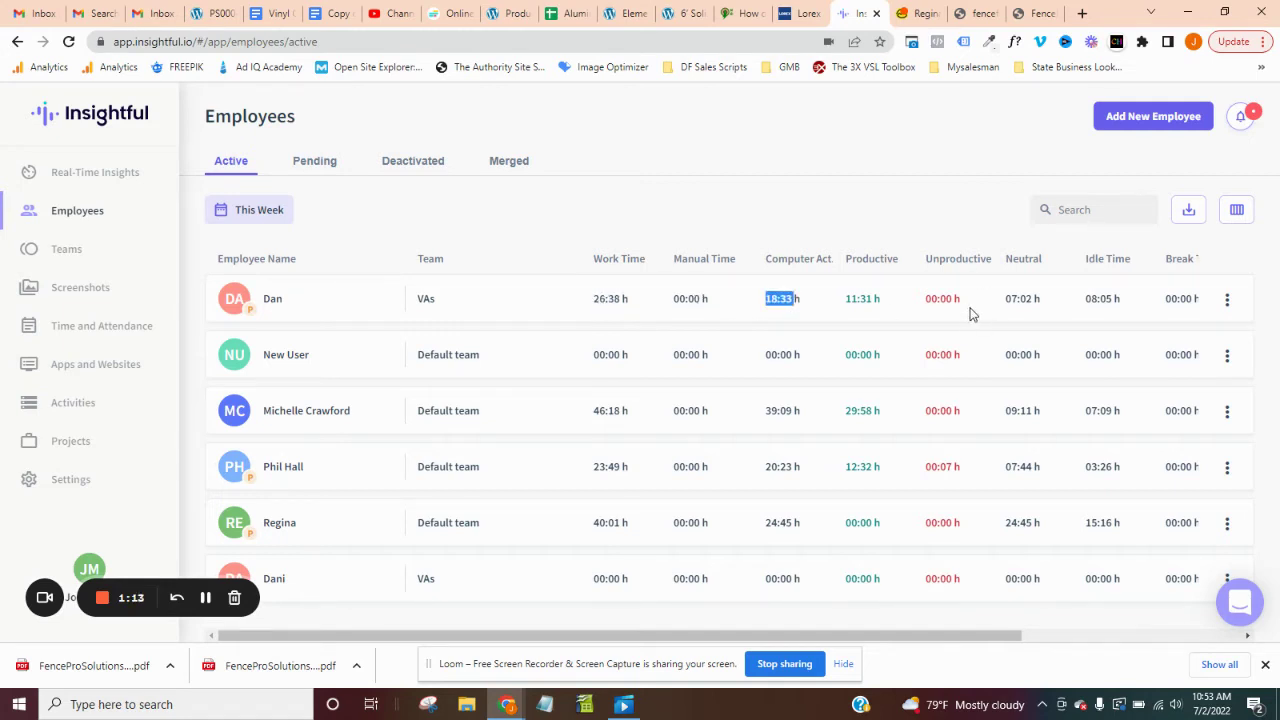
pyautogui.moveTo(1085, 299); pyautogui.dragTo(1126, 307)
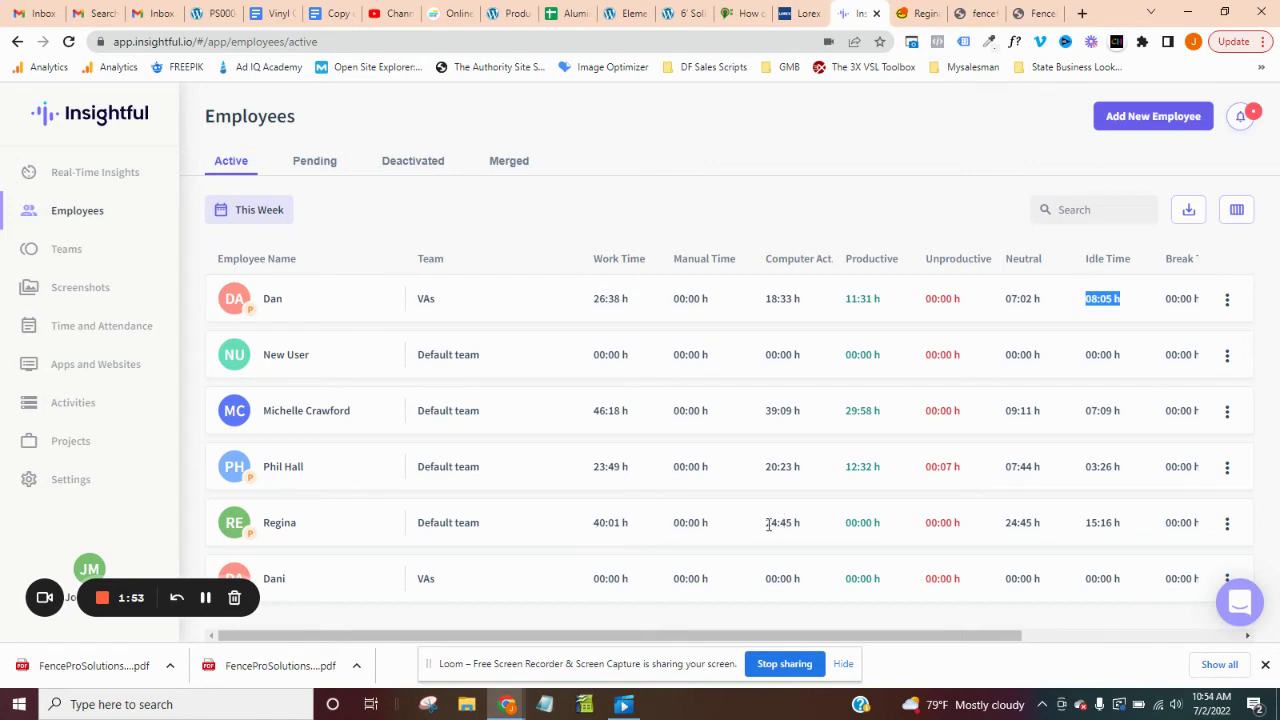
pyautogui.moveTo(766, 527); pyautogui.dragTo(796, 527)
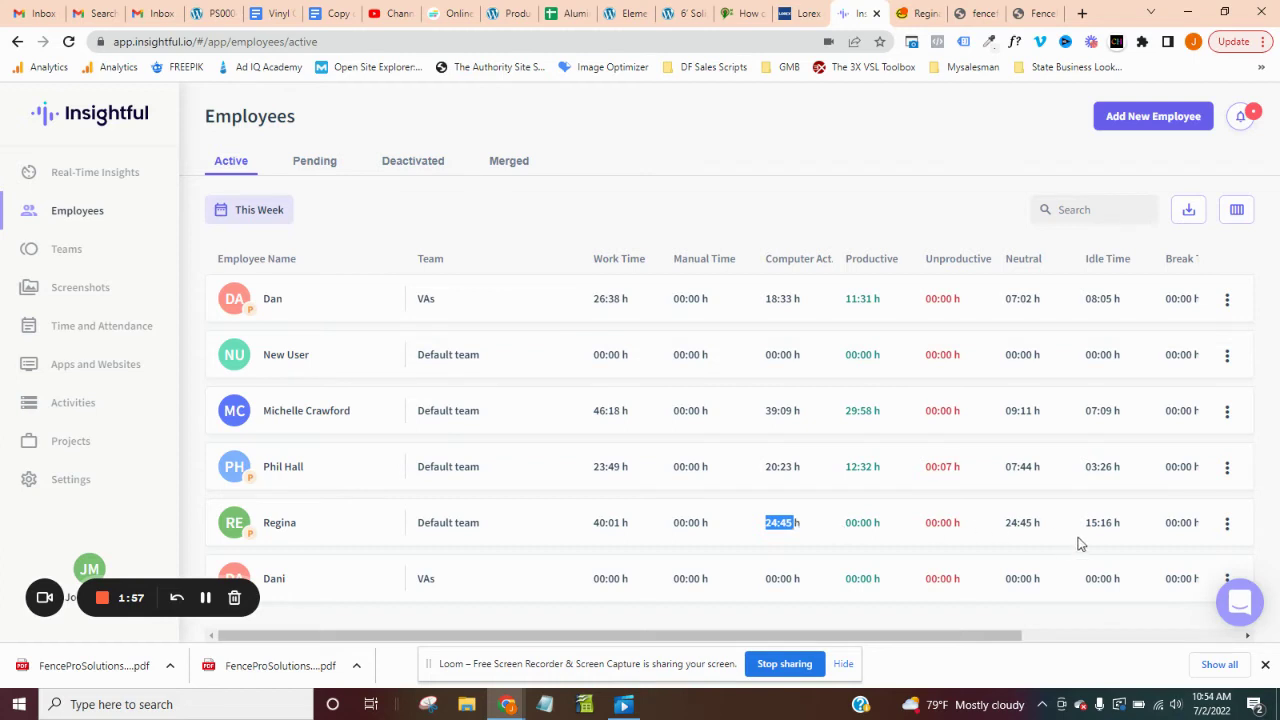
pyautogui.moveTo(1088, 522); pyautogui.dragTo(1115, 522)
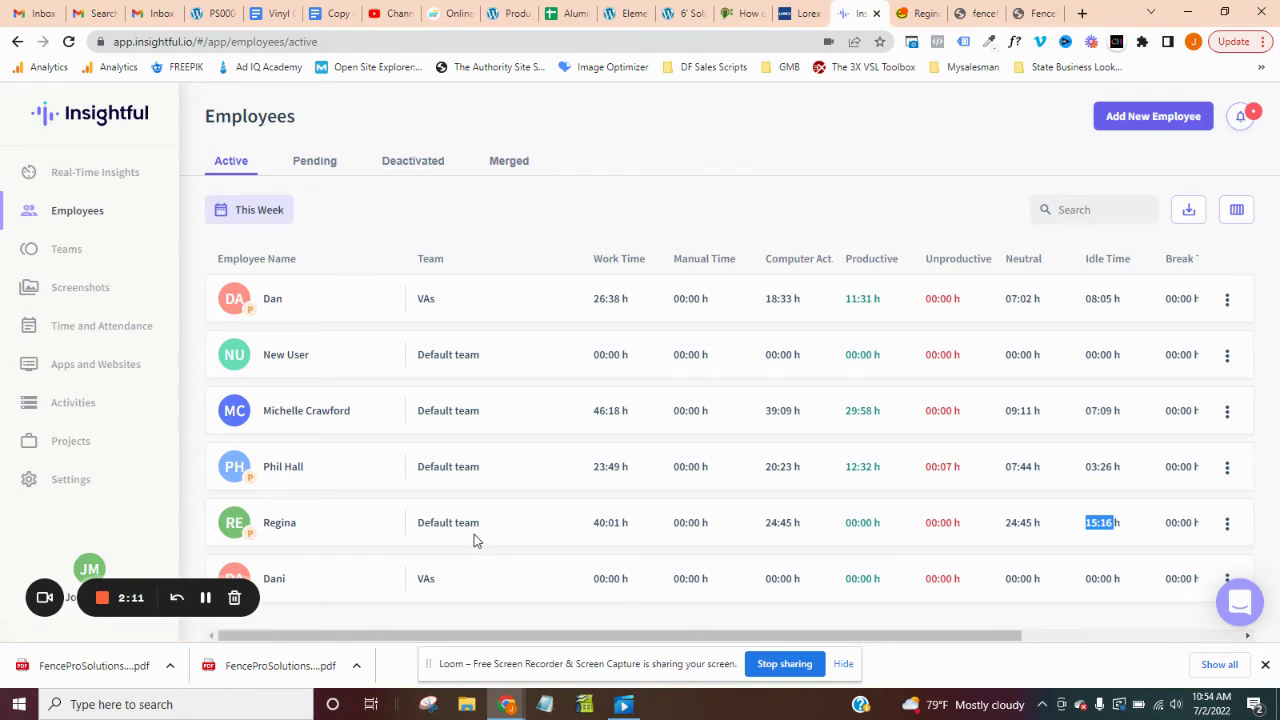
# - Open the productivity page of the employee with 40:01 h work time, examine the daily activity chart, and show all of their screenshots
pyautogui.click(273, 525)
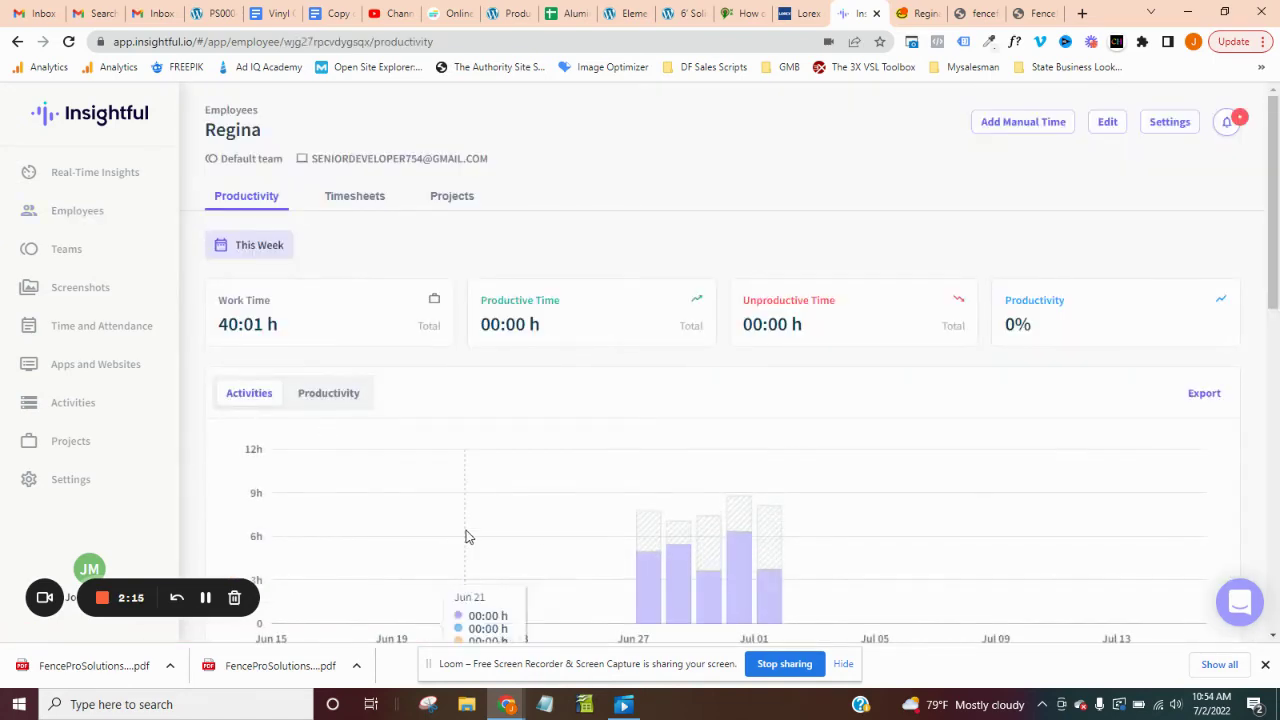
pyautogui.scroll(-3, 460, 528)
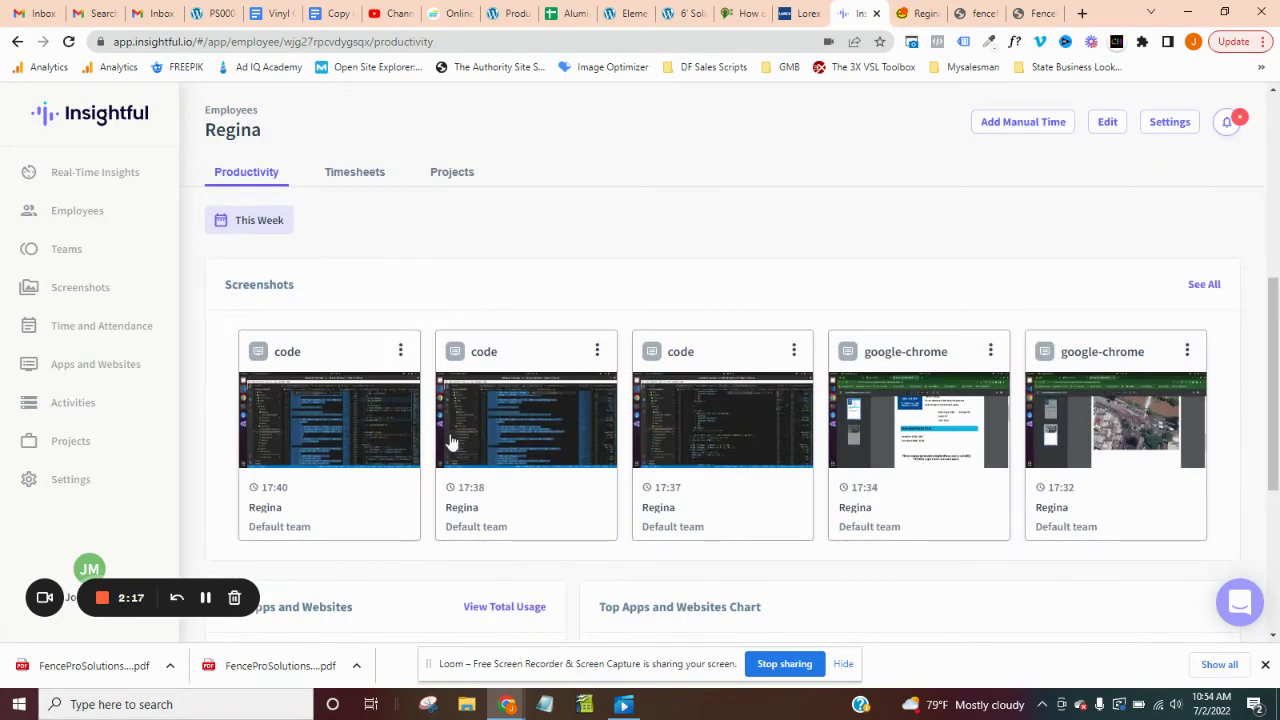
pyautogui.scroll(3, 452, 444)
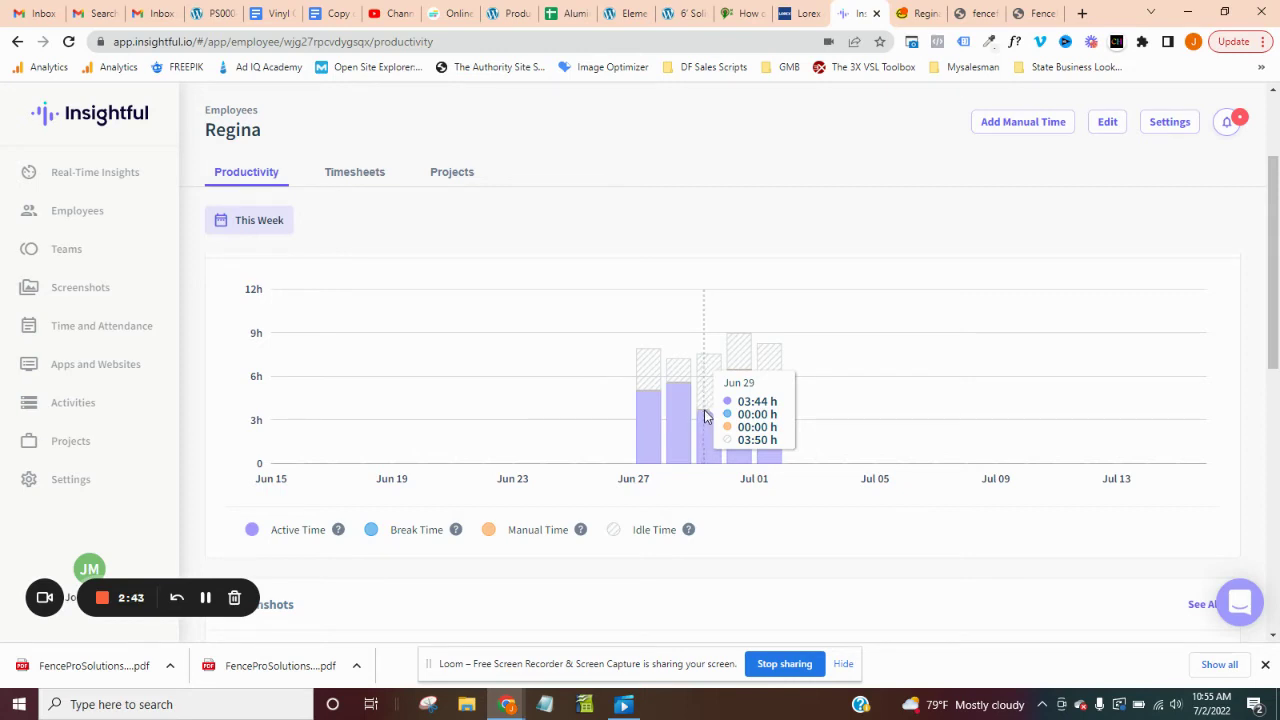
pyautogui.scroll(-3, 443, 474)
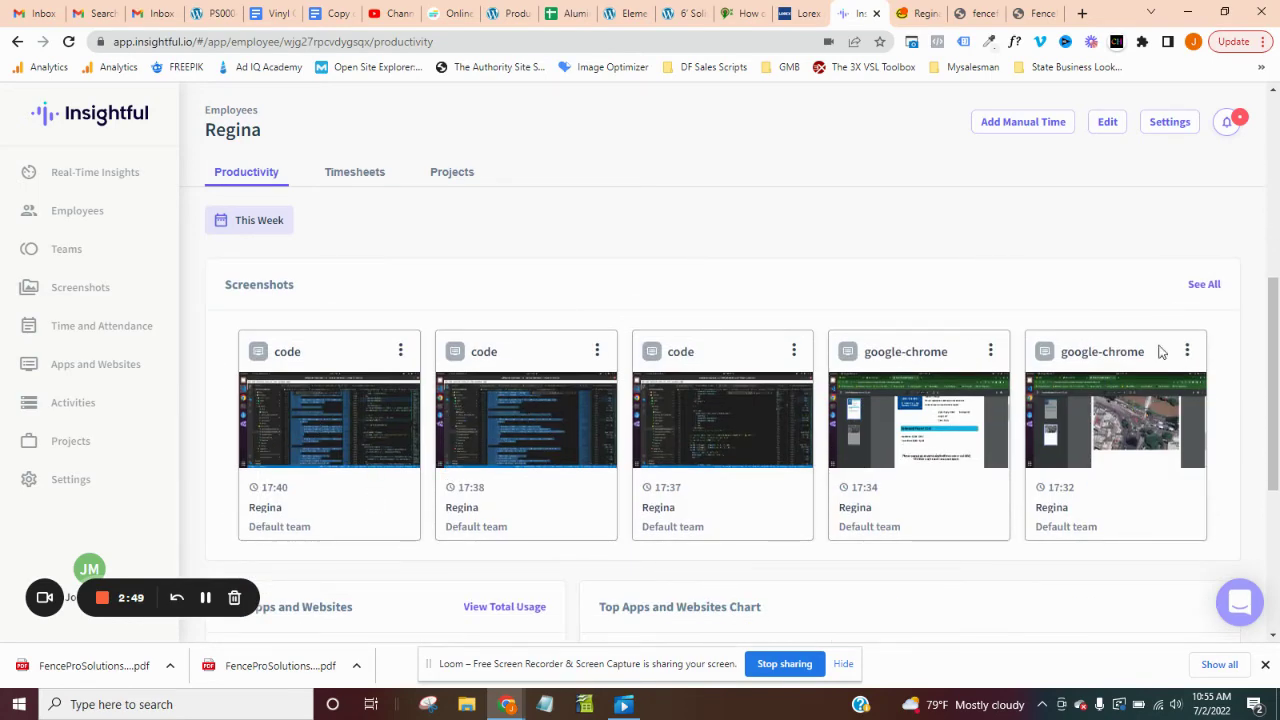
pyautogui.click(1200, 285)
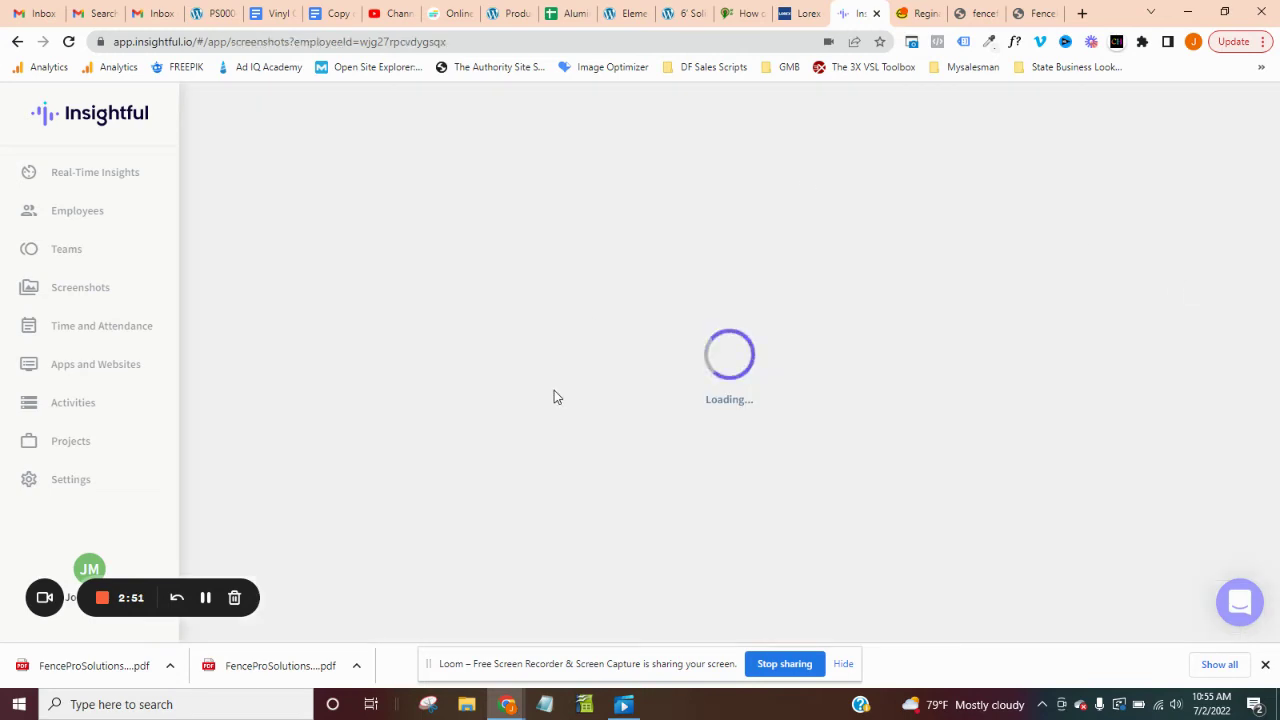
# - Open the Company Computers tracking settings for editing
pyautogui.click(86, 490)
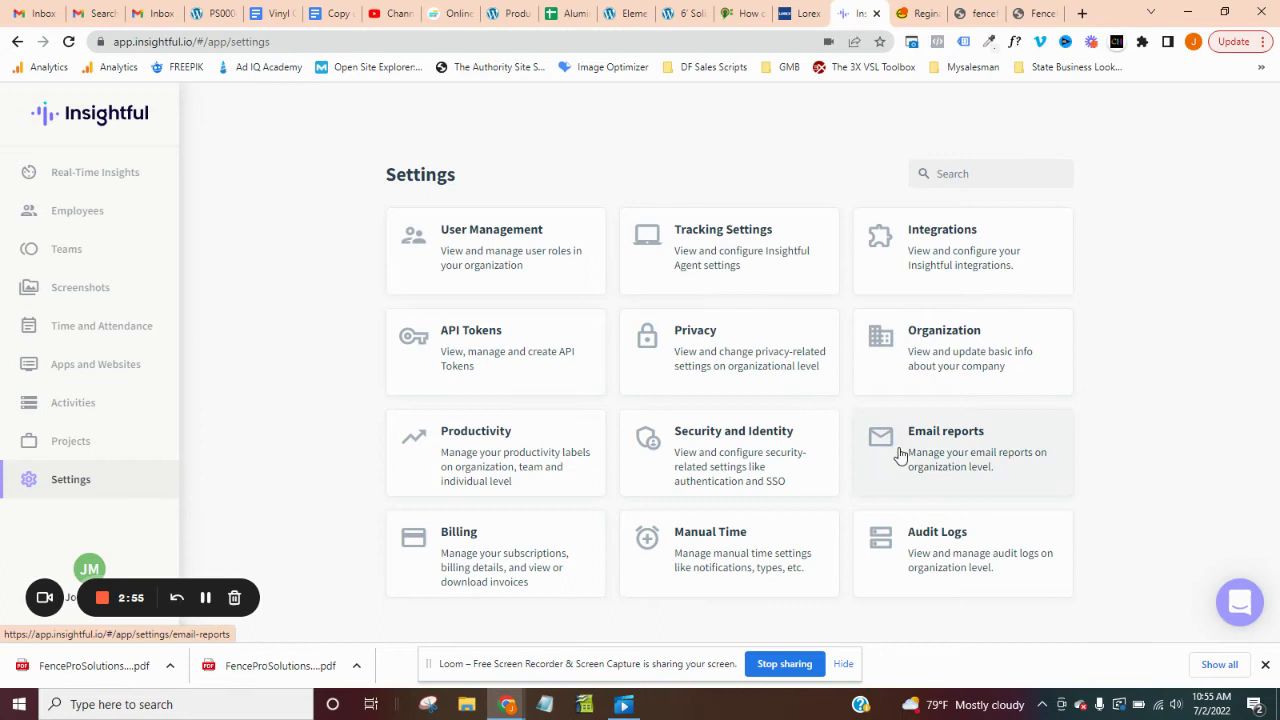
pyautogui.click(776, 270)
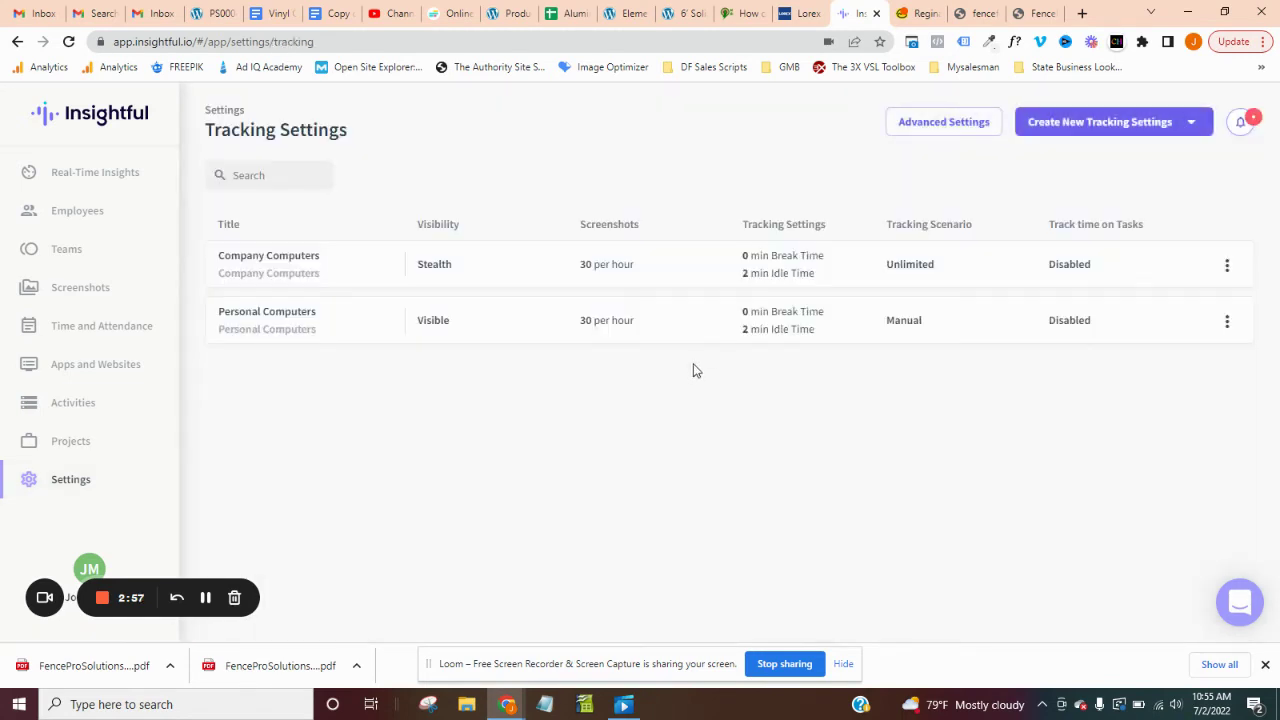
pyautogui.click(1227, 265)
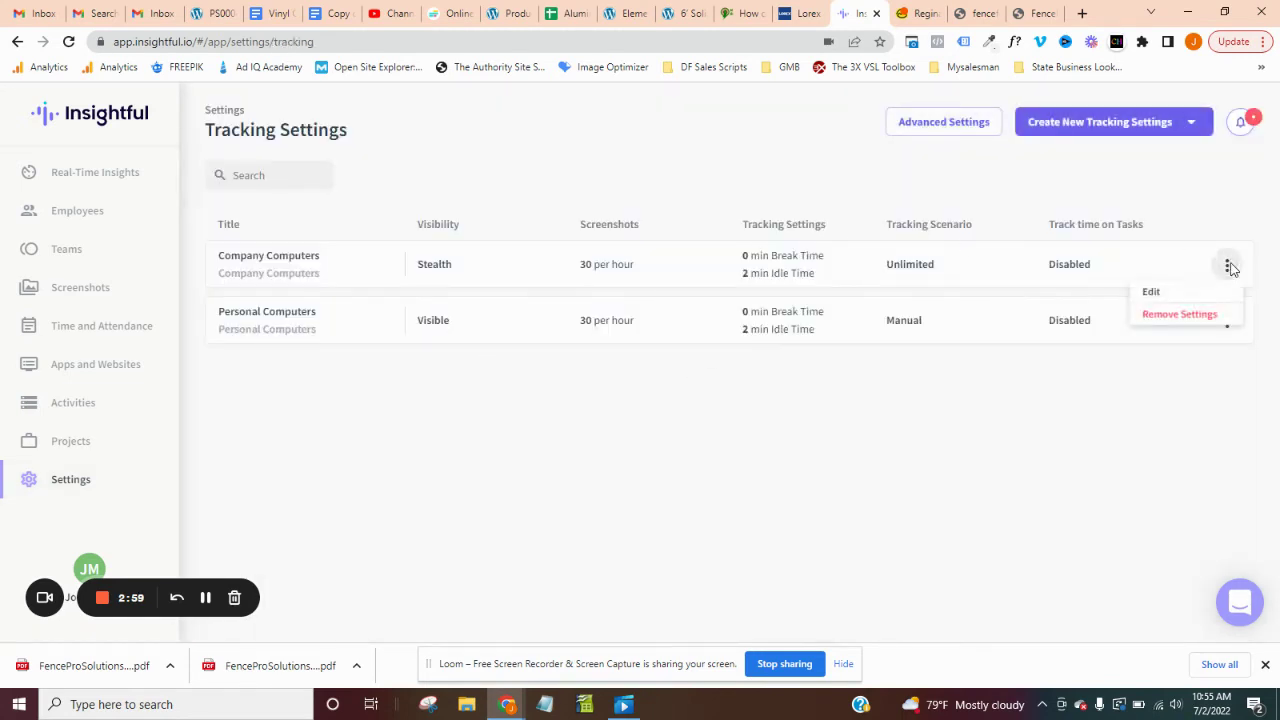
pyautogui.click(1168, 291)
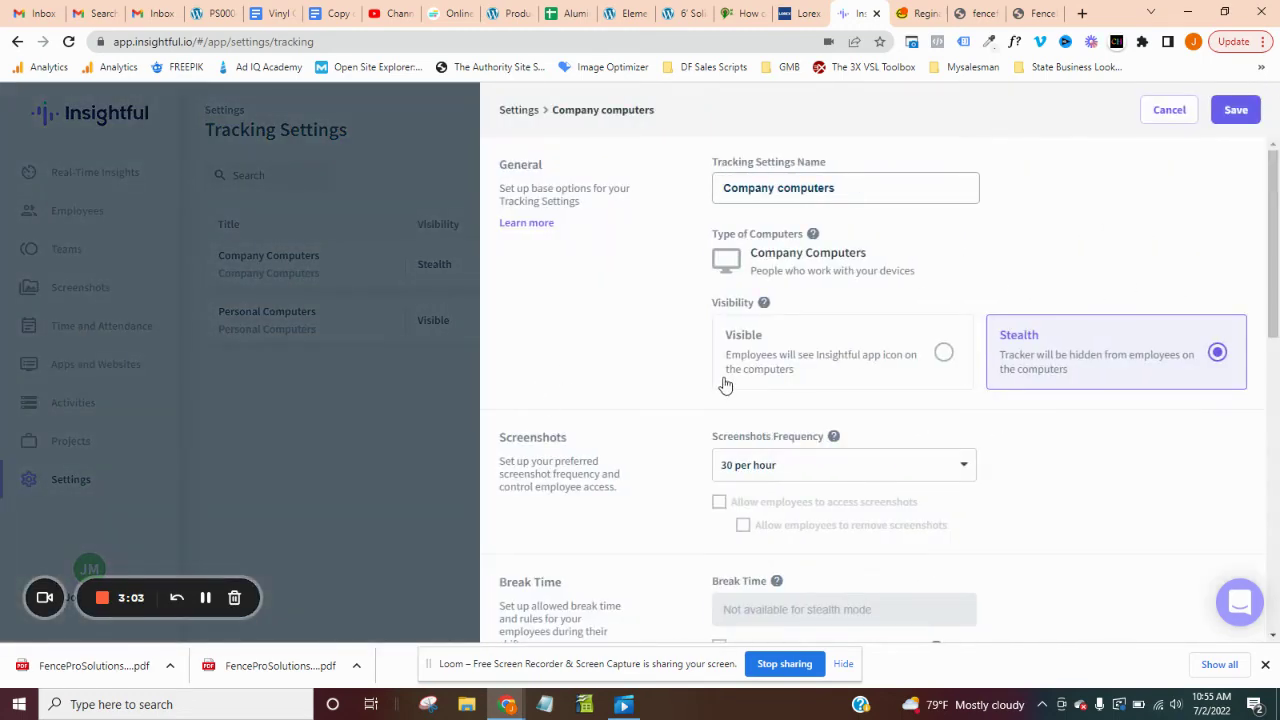
# - Examine the visibility and screenshots frequency options in the Company Computers settings without changing the selection
pyautogui.scroll(-2, 720, 380)
pyautogui.scroll(1, 660, 300)
pyautogui.scroll(1, 635, 315)
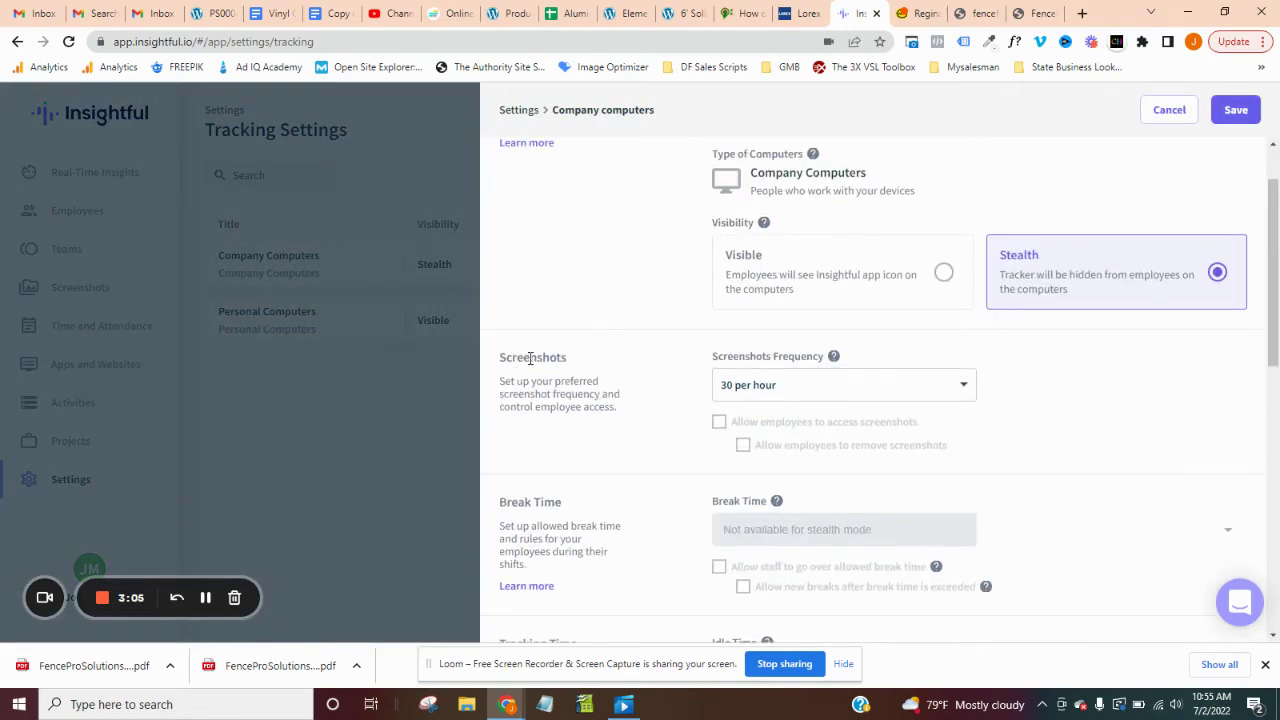
pyautogui.click(786, 395)
pyautogui.scroll(-2, 786, 557)
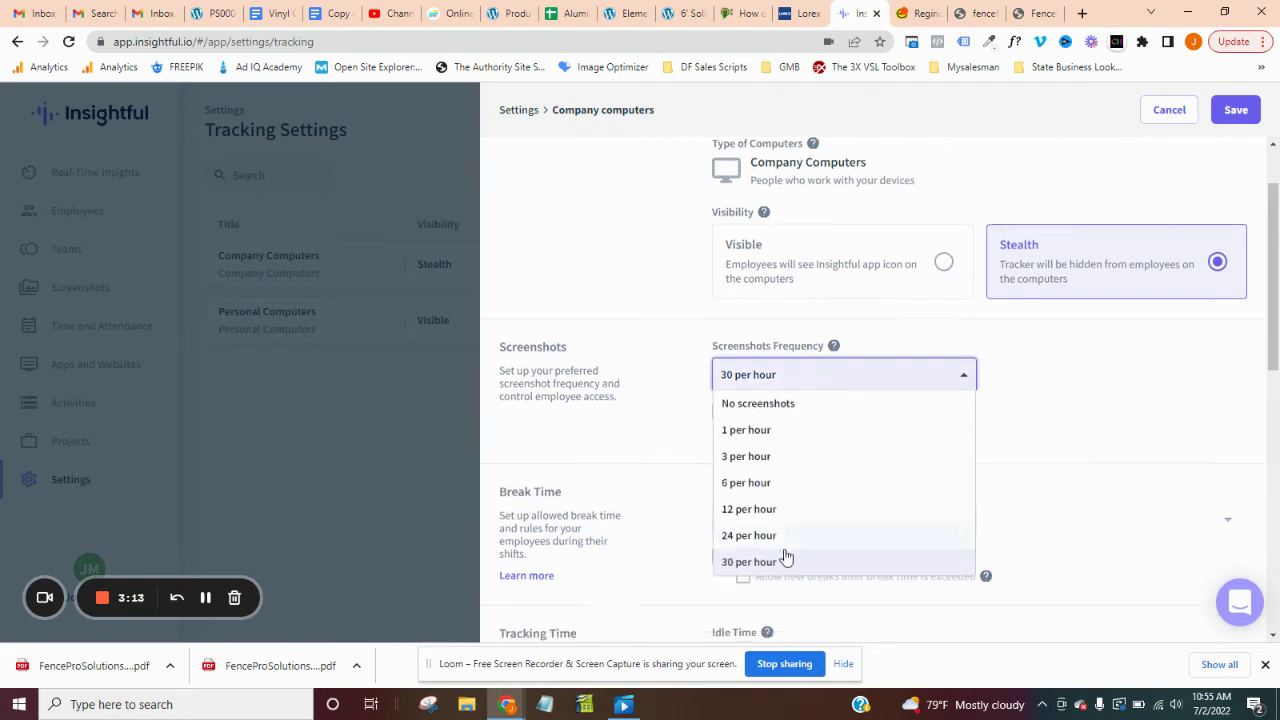
pyautogui.scroll(1, 790, 480)
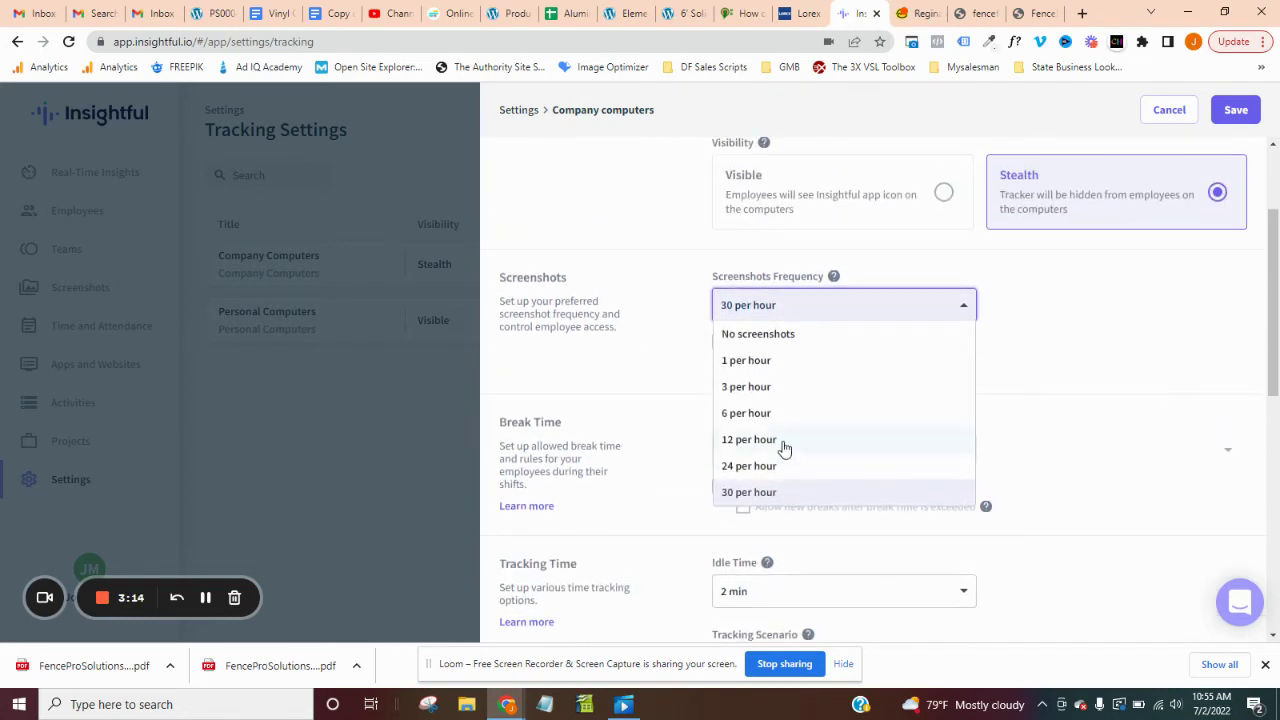
pyautogui.click(1061, 357)
pyautogui.scroll(1, 1060, 391)
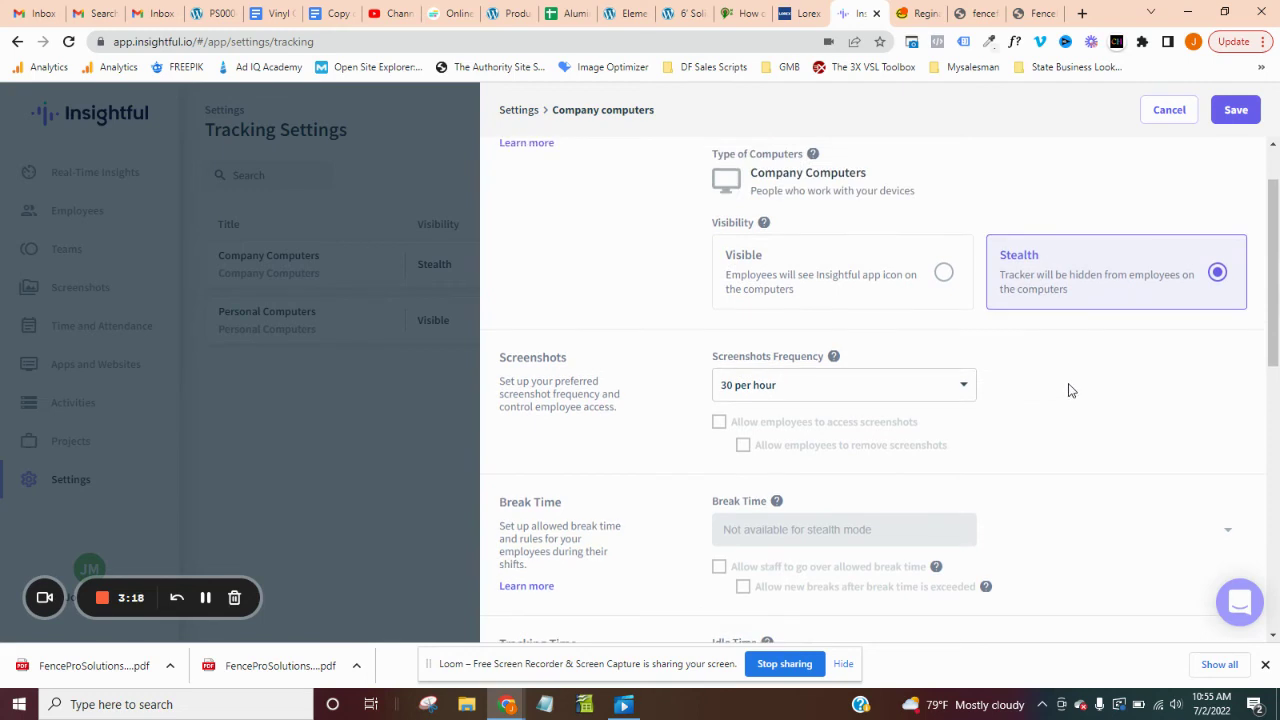
# - Examine the break time, idle time and tracking scenario options of Company Computers, and leave the settings without saving
pyautogui.scroll(-1, 1068, 390)
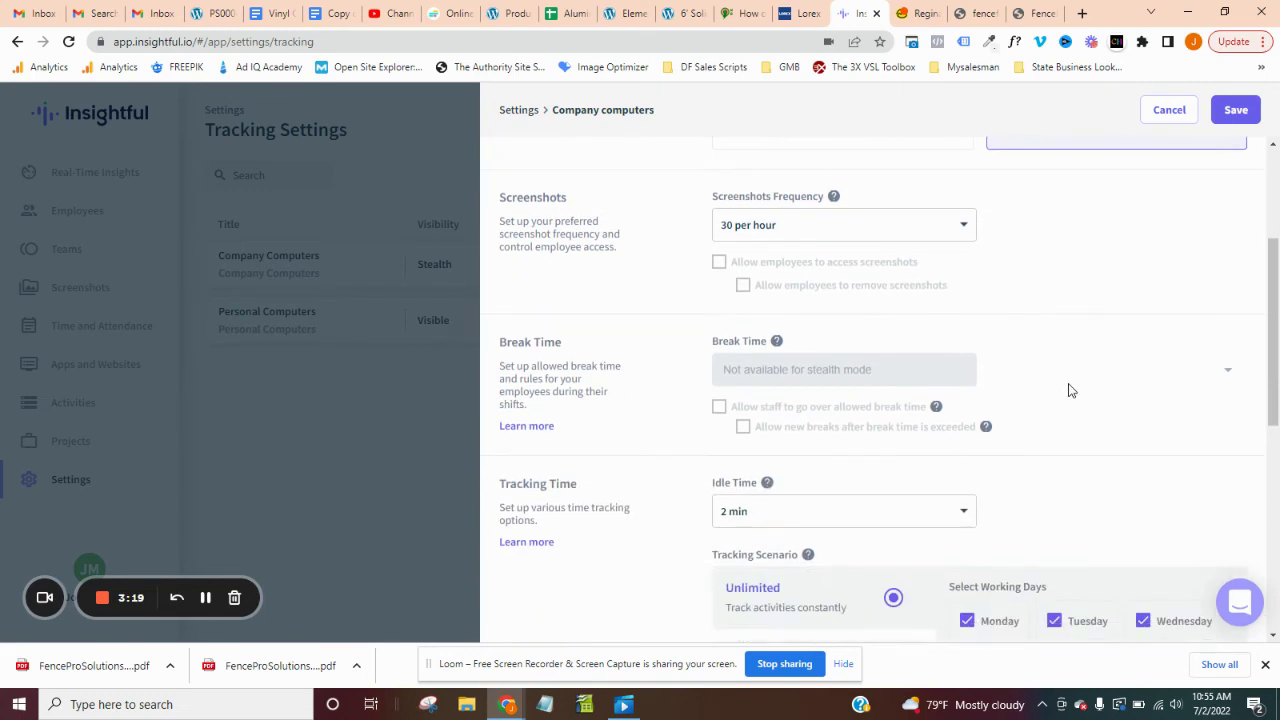
pyautogui.scroll(-2, 775, 341)
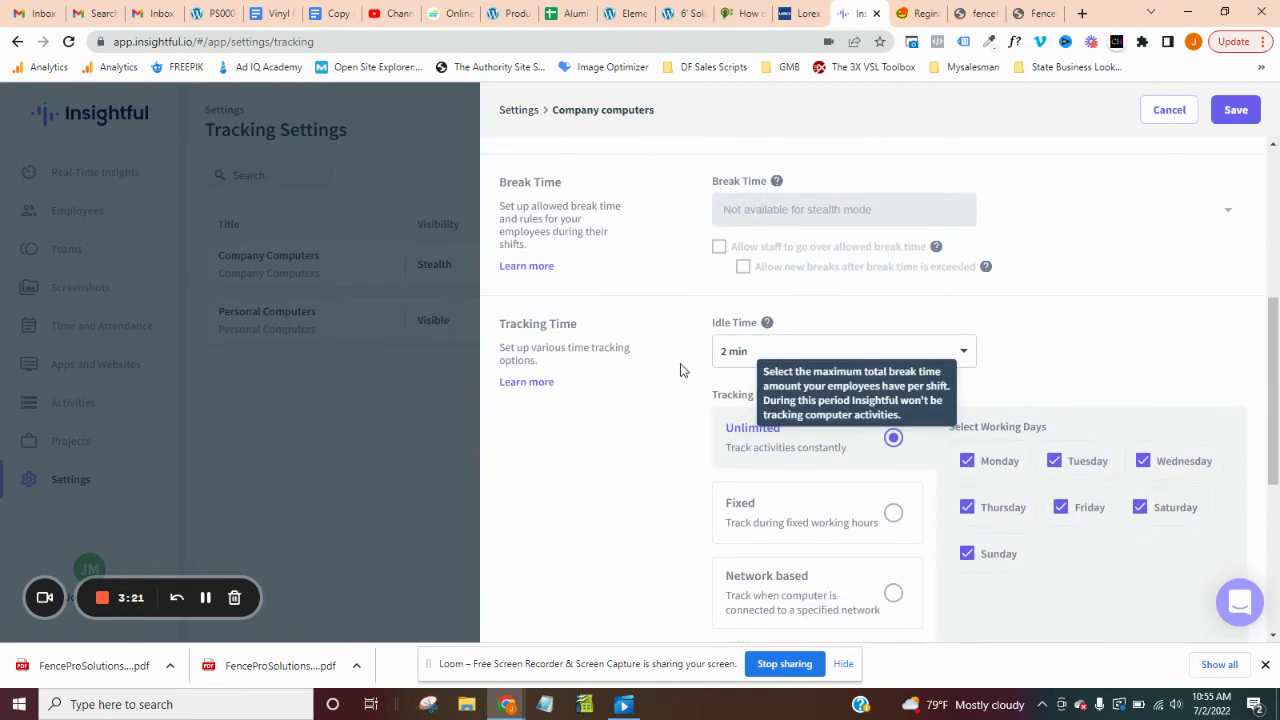
pyautogui.click(778, 358)
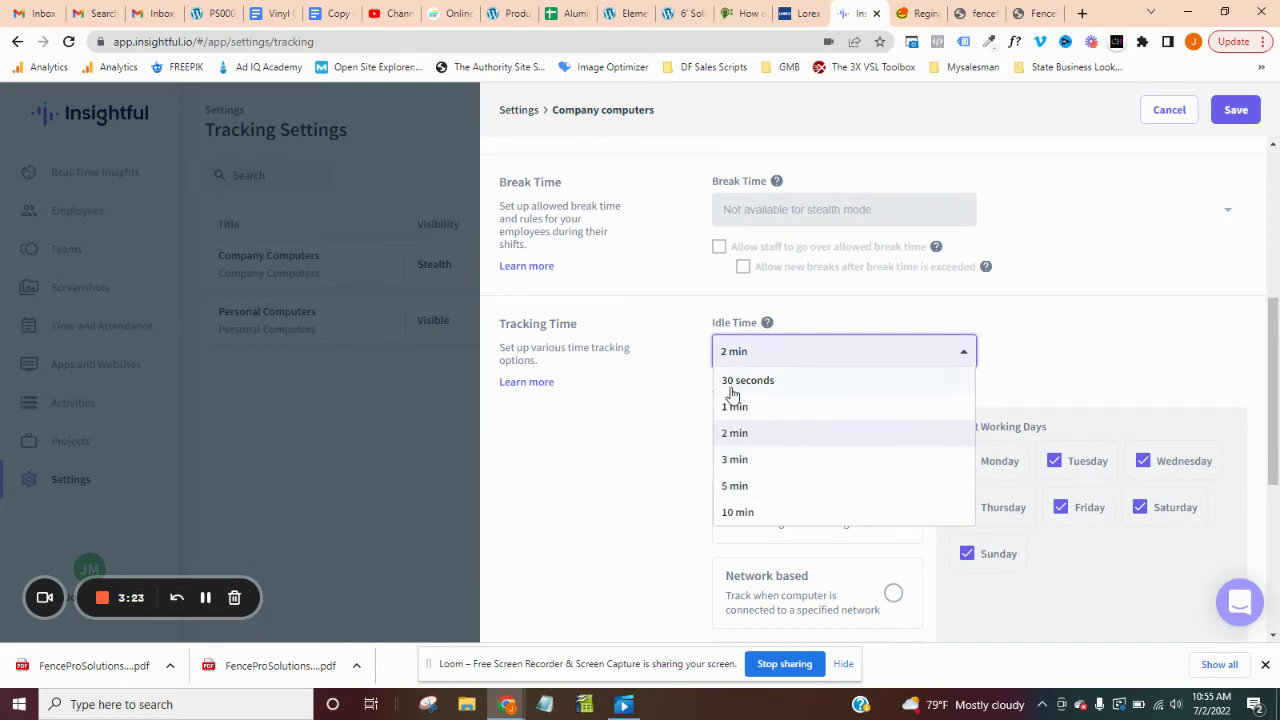
pyautogui.click(674, 395)
pyautogui.scroll(-5, 655, 510)
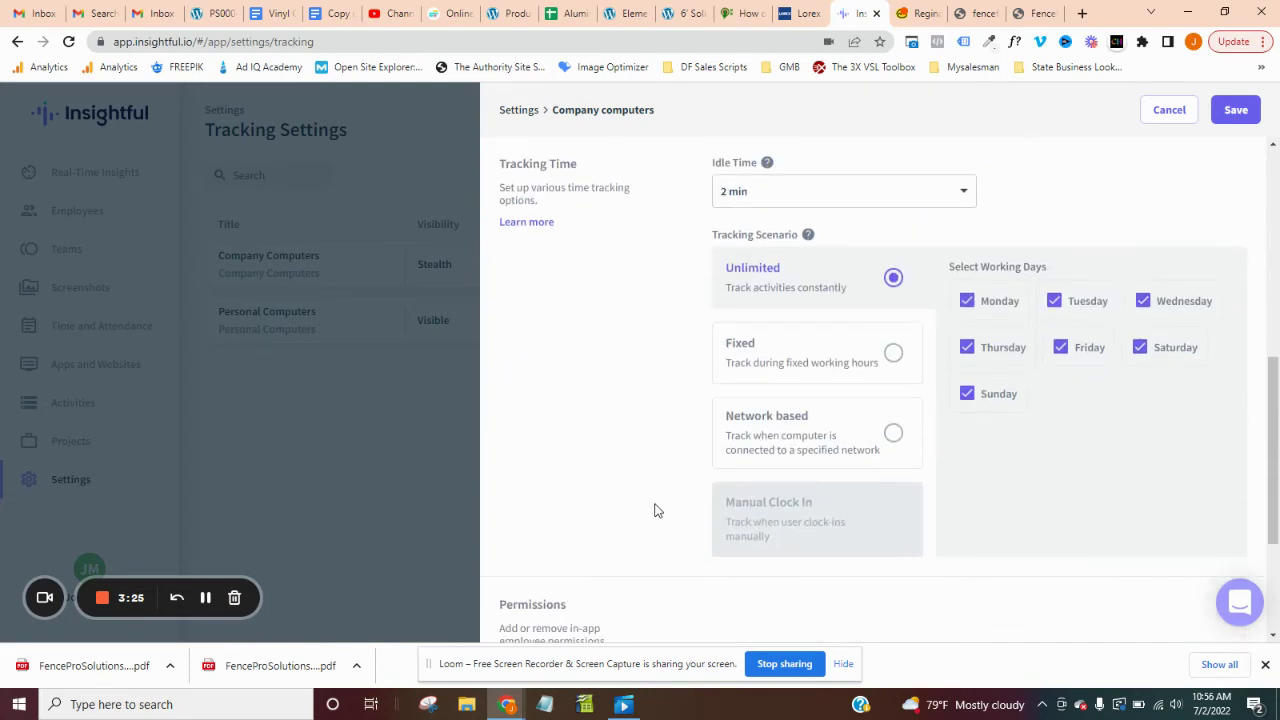
pyautogui.scroll(8, 655, 508)
pyautogui.scroll(2, 654, 507)
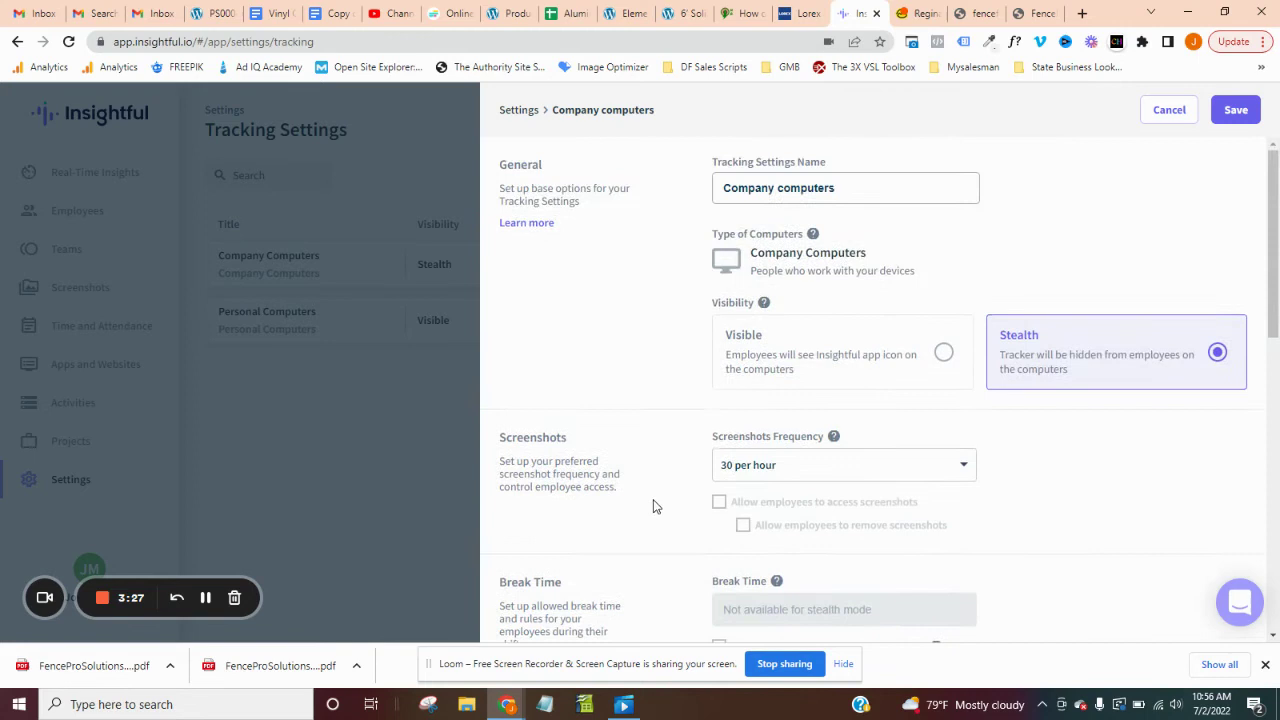
pyautogui.click(220, 558)
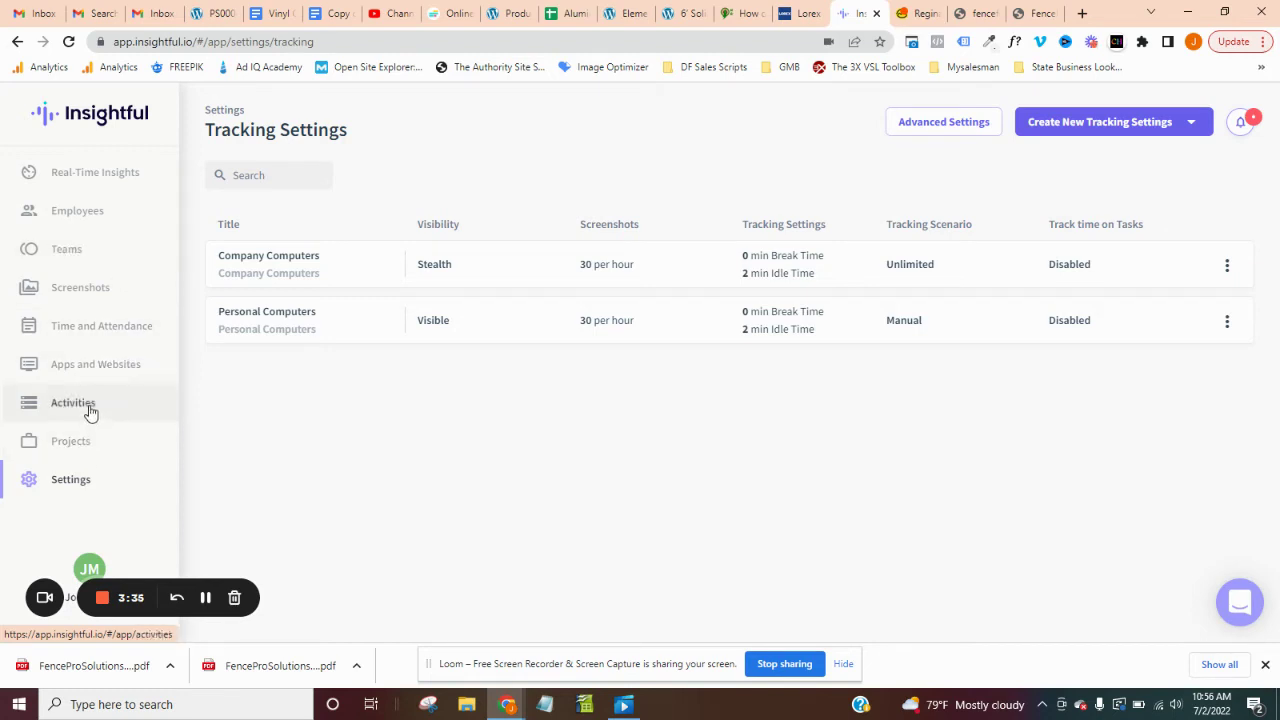
# - Return to the active employees list and compare the productive and unproductive times for this week
pyautogui.click(78, 213)
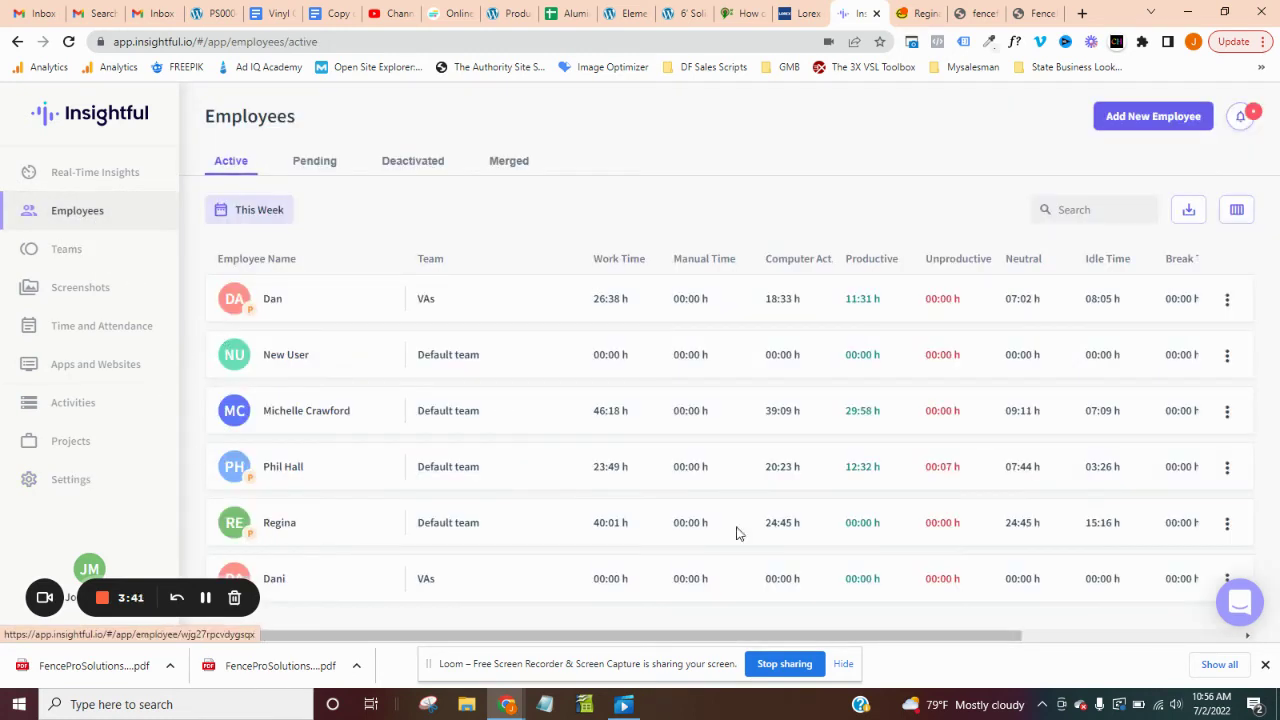
pyautogui.click(871, 262)
pyautogui.moveTo(841, 527); pyautogui.dragTo(850, 524)
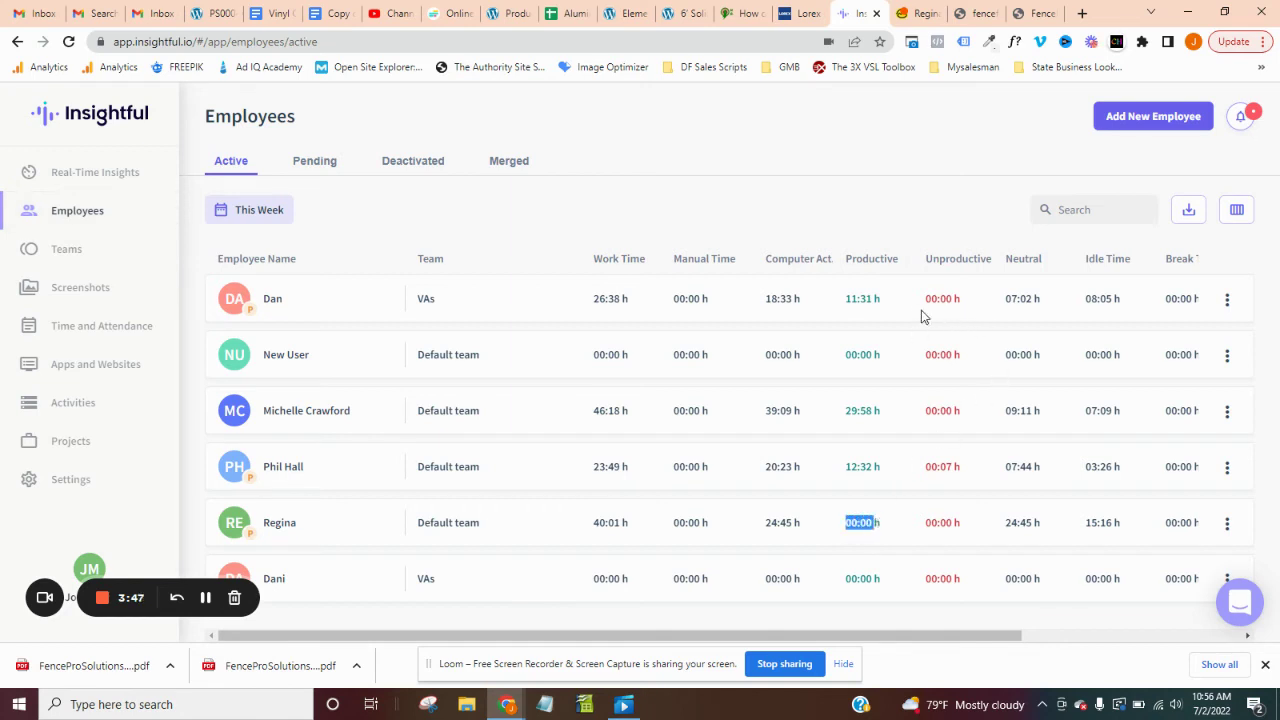
pyautogui.moveTo(921, 302); pyautogui.dragTo(968, 304)
# - Open the productivity page of the employee with 00:07 h unproductive time and view their top apps and websites
pyautogui.click(304, 468)
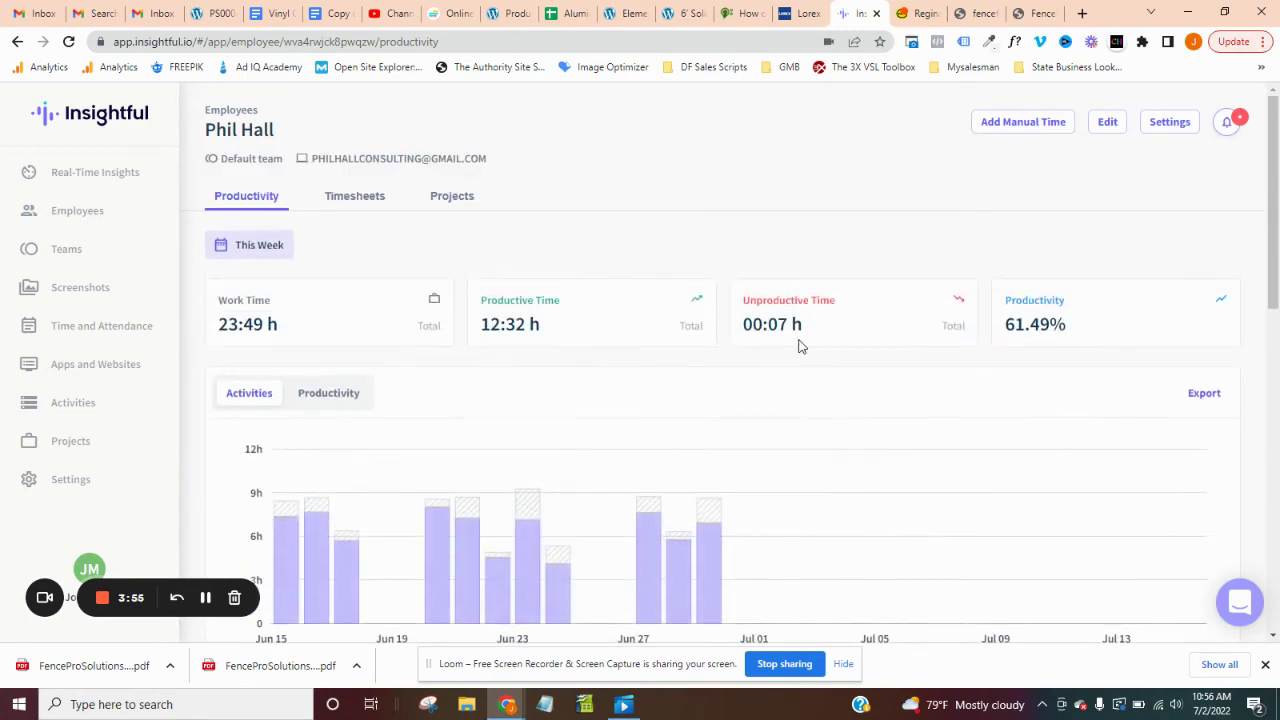
pyautogui.scroll(-10, 689, 451)
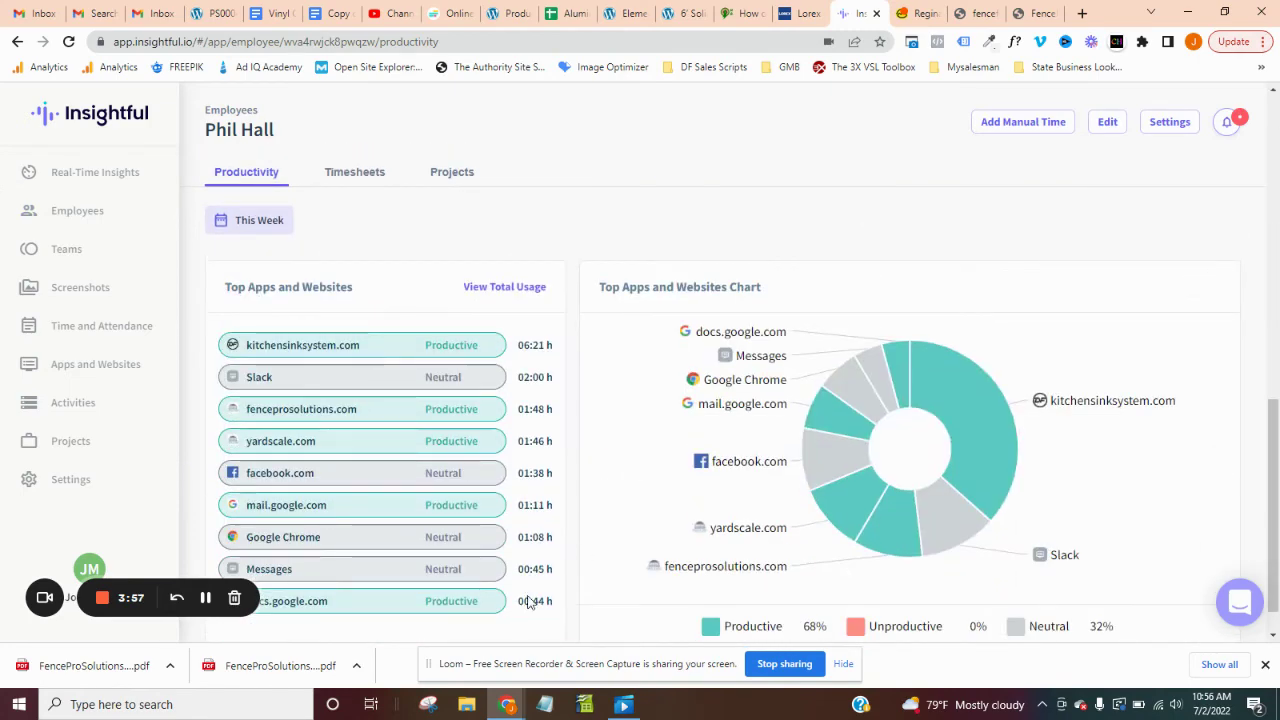
pyautogui.scroll(-1, 389, 537)
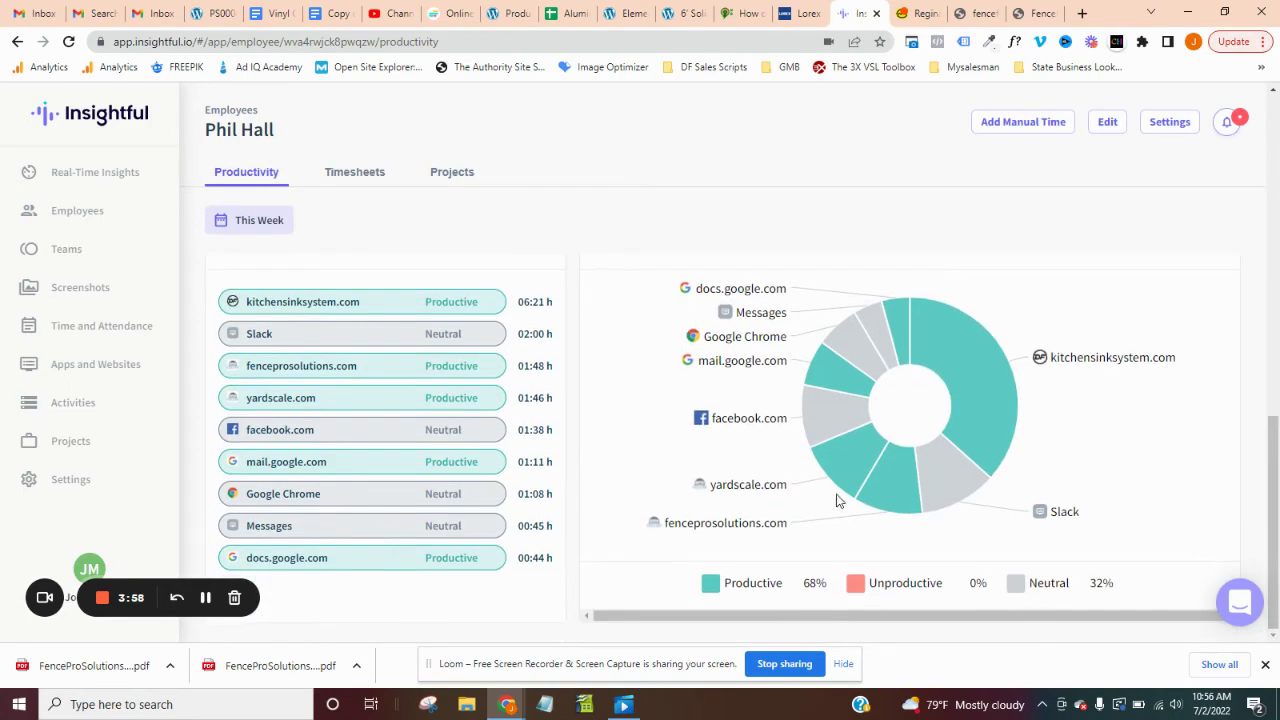
# - Hide the Unproductive category in the top apps chart and examine the productivity labels of kitchensinksystem.com and Slack
pyautogui.click(853, 594)
pyautogui.click(879, 583)
pyautogui.click(925, 588)
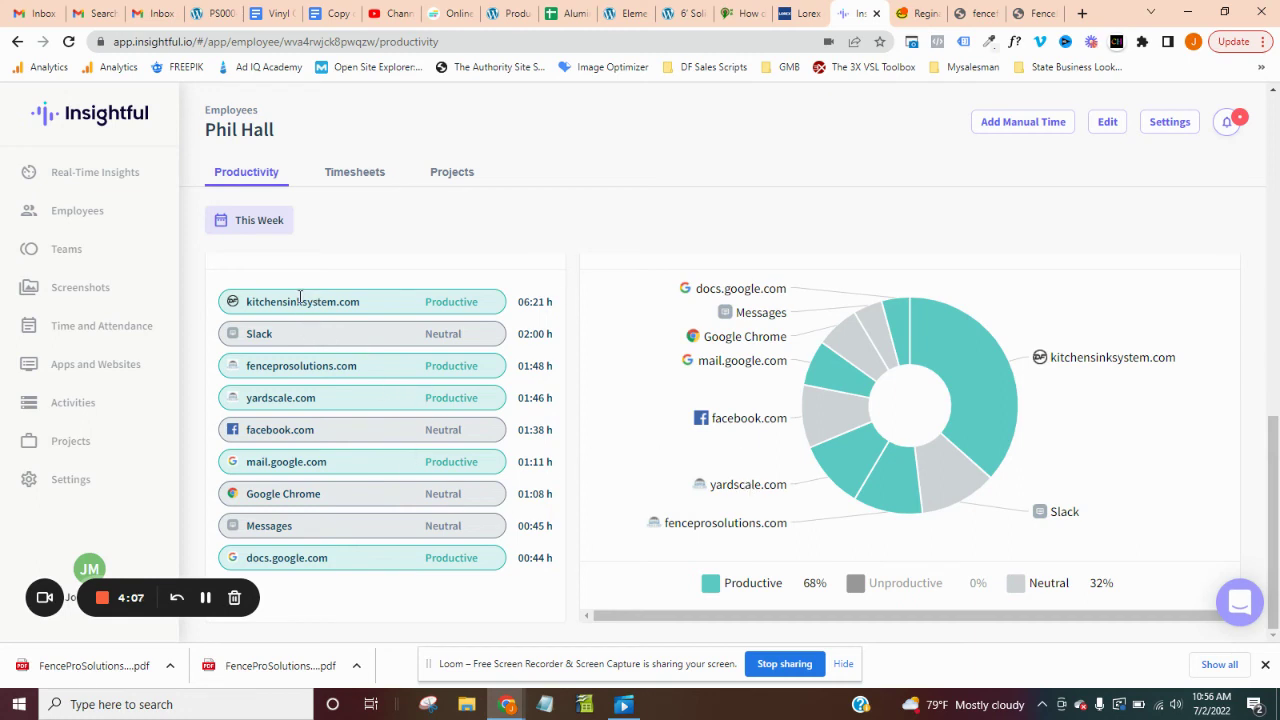
pyautogui.moveTo(245, 306); pyautogui.dragTo(382, 313)
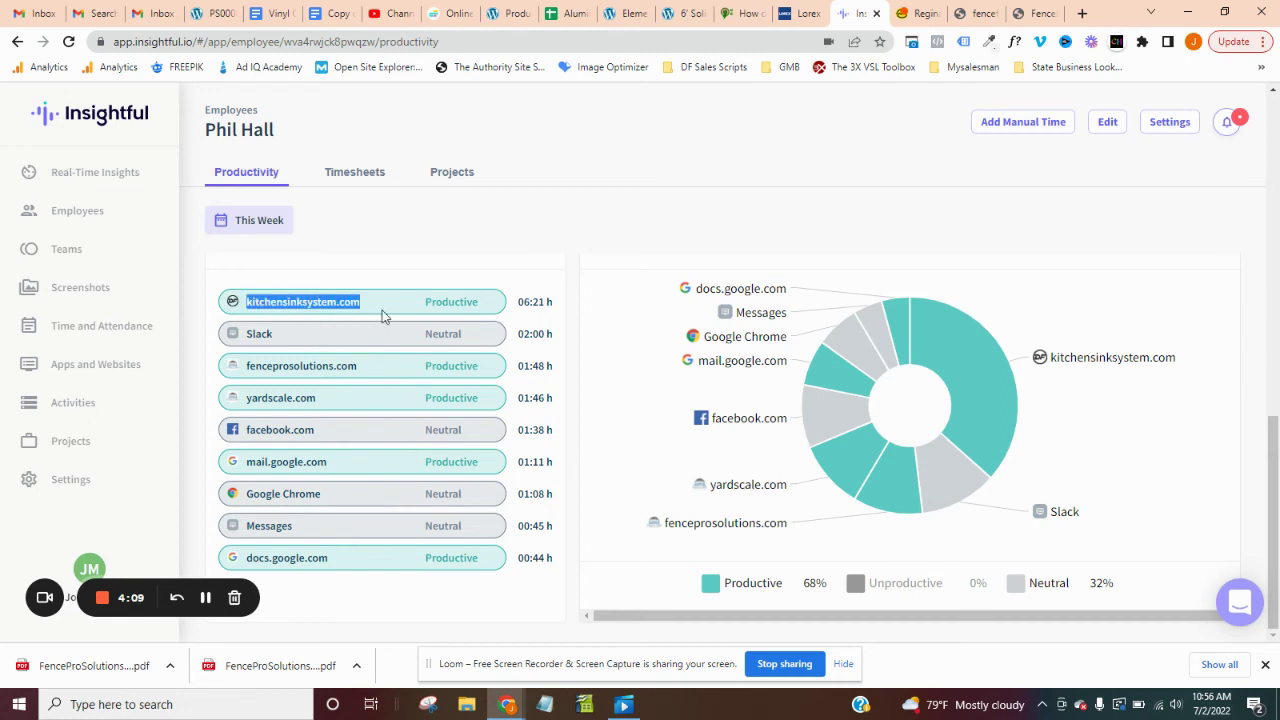
pyautogui.doubleClick(430, 336)
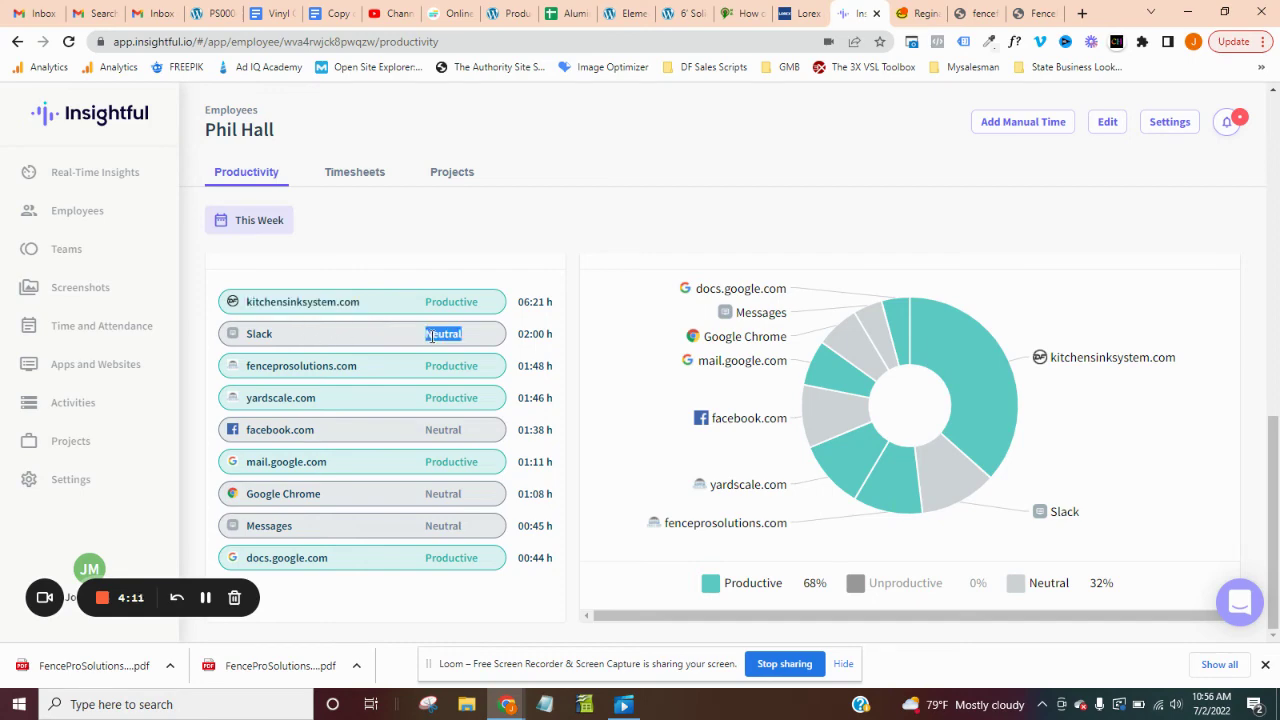
pyautogui.click(1107, 122)
pyautogui.scroll(-2, 630, 378)
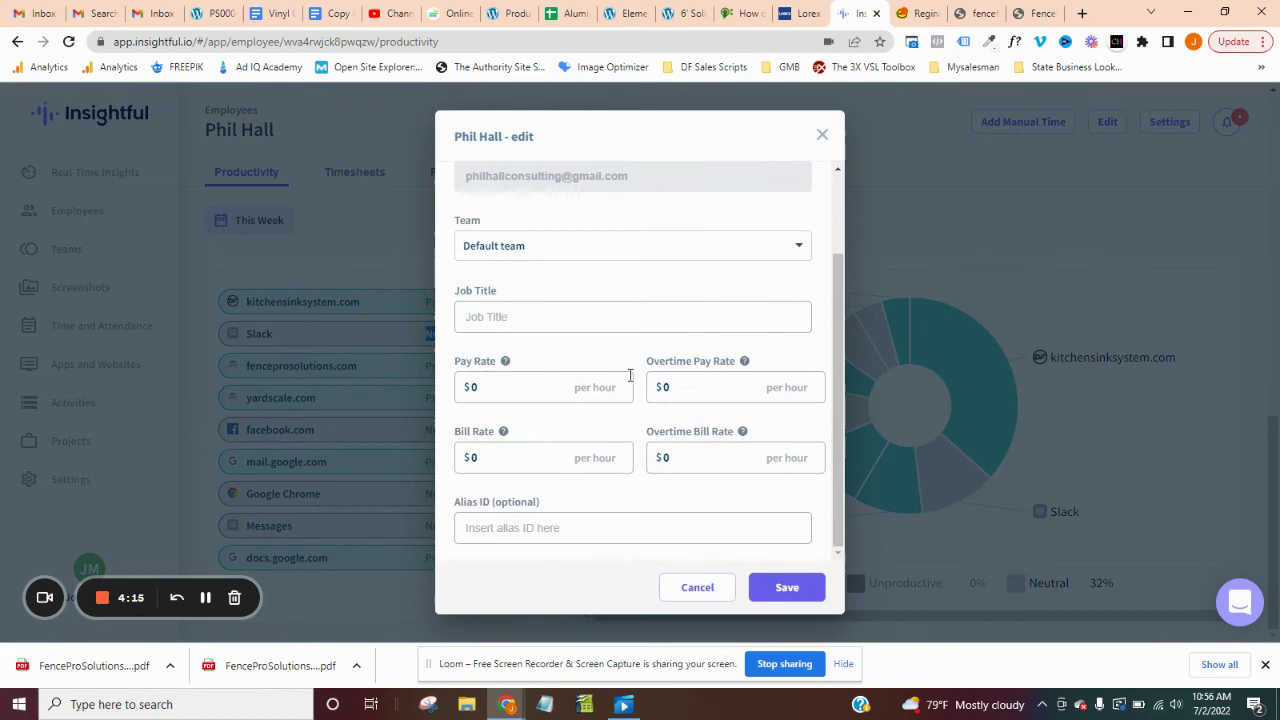
pyautogui.scroll(2, 630, 376)
pyautogui.click(697, 588)
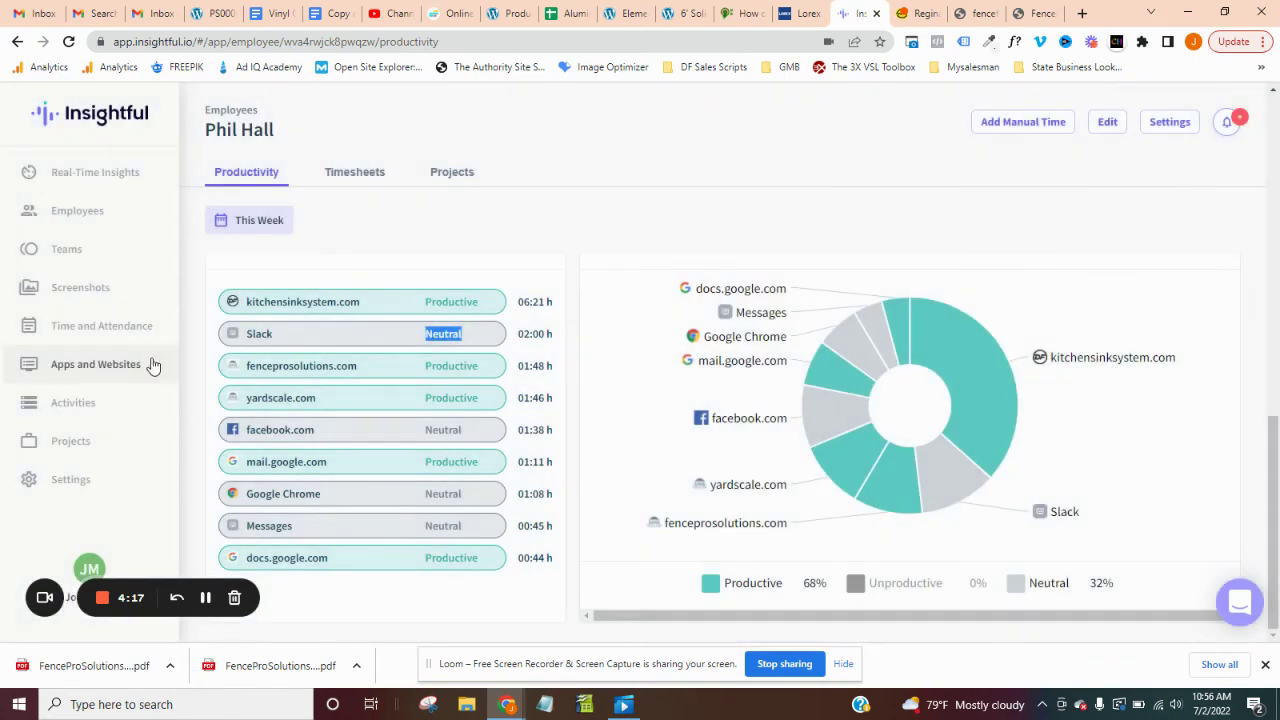
# - Open the Activities timeline for all employees
pyautogui.click(106, 410)
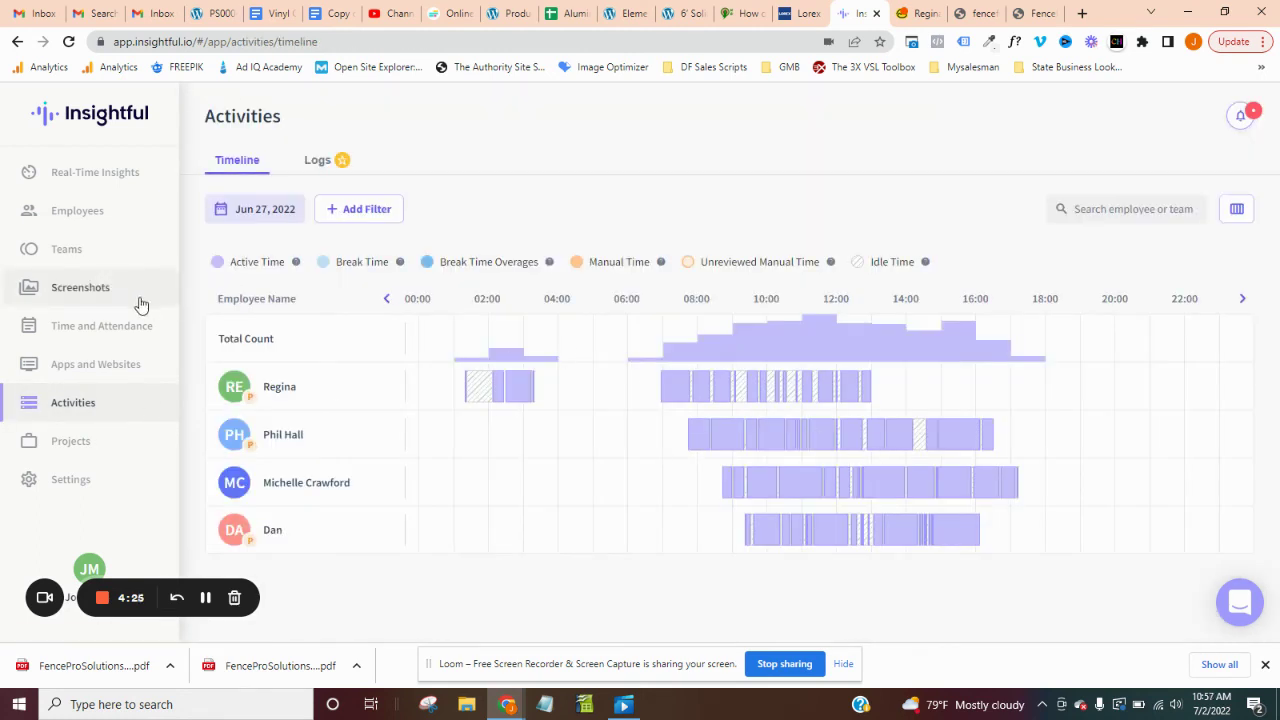
# - Open the Apps and Websites report for this week and compare secure.getjobber.com with kitchensinksystem.com in the total usage chart
pyautogui.click(57, 370)
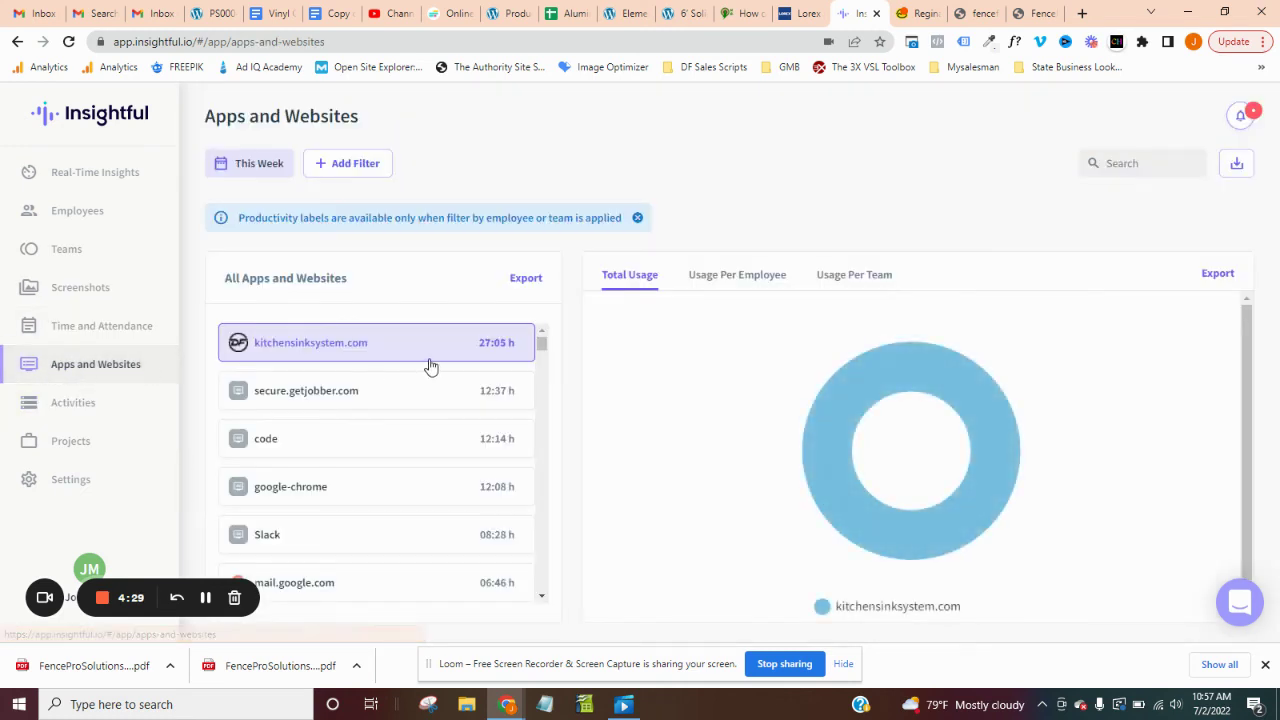
pyautogui.scroll(-3, 430, 367)
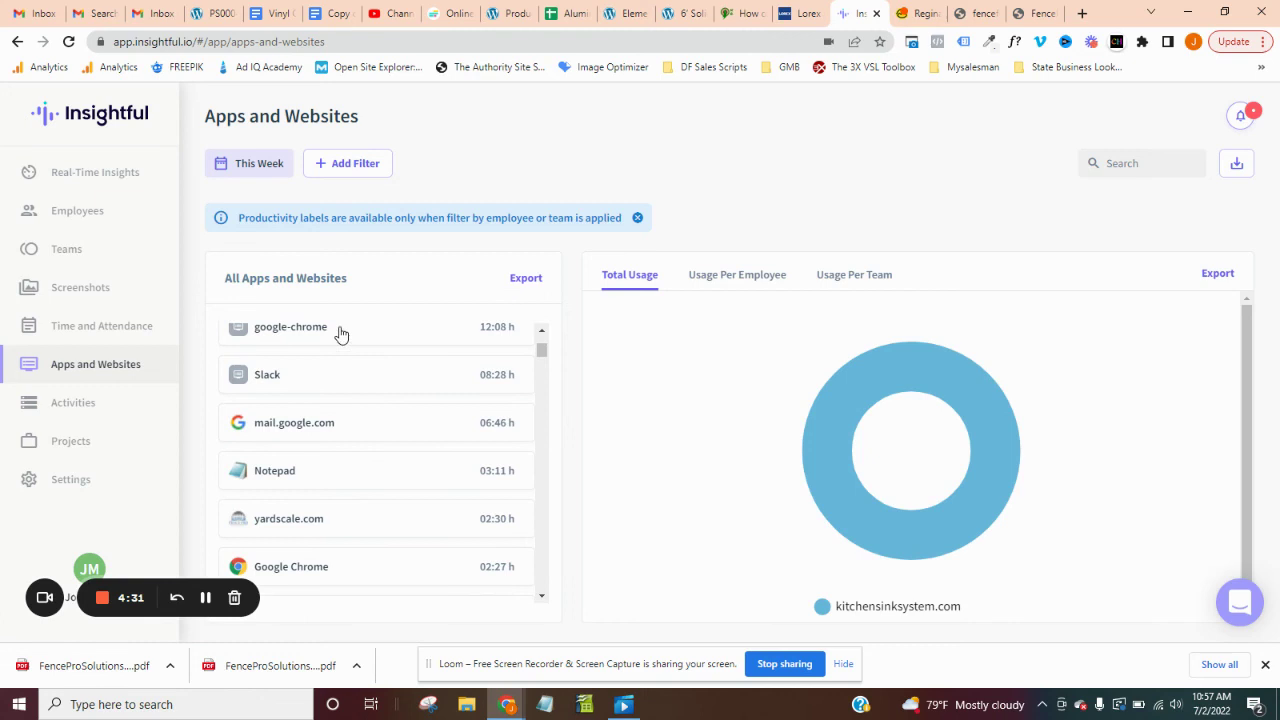
pyautogui.scroll(3, 340, 334)
pyautogui.click(286, 392)
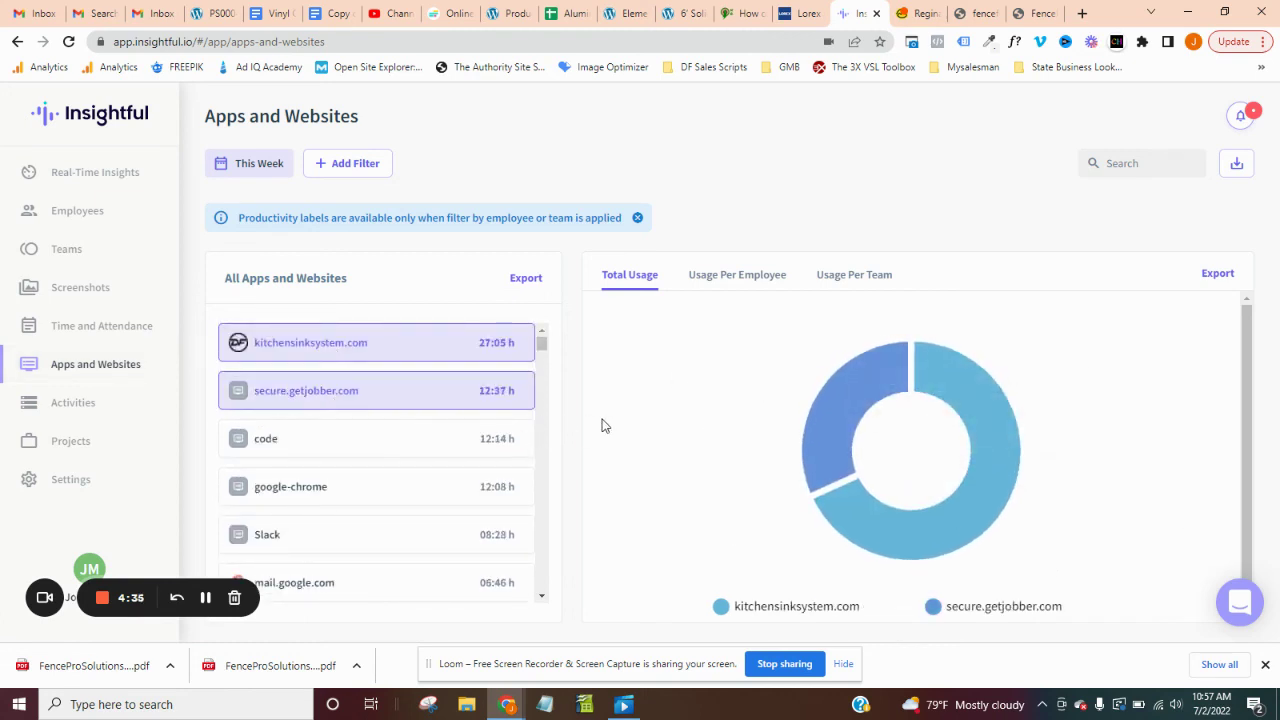
pyautogui.rightClick(366, 388)
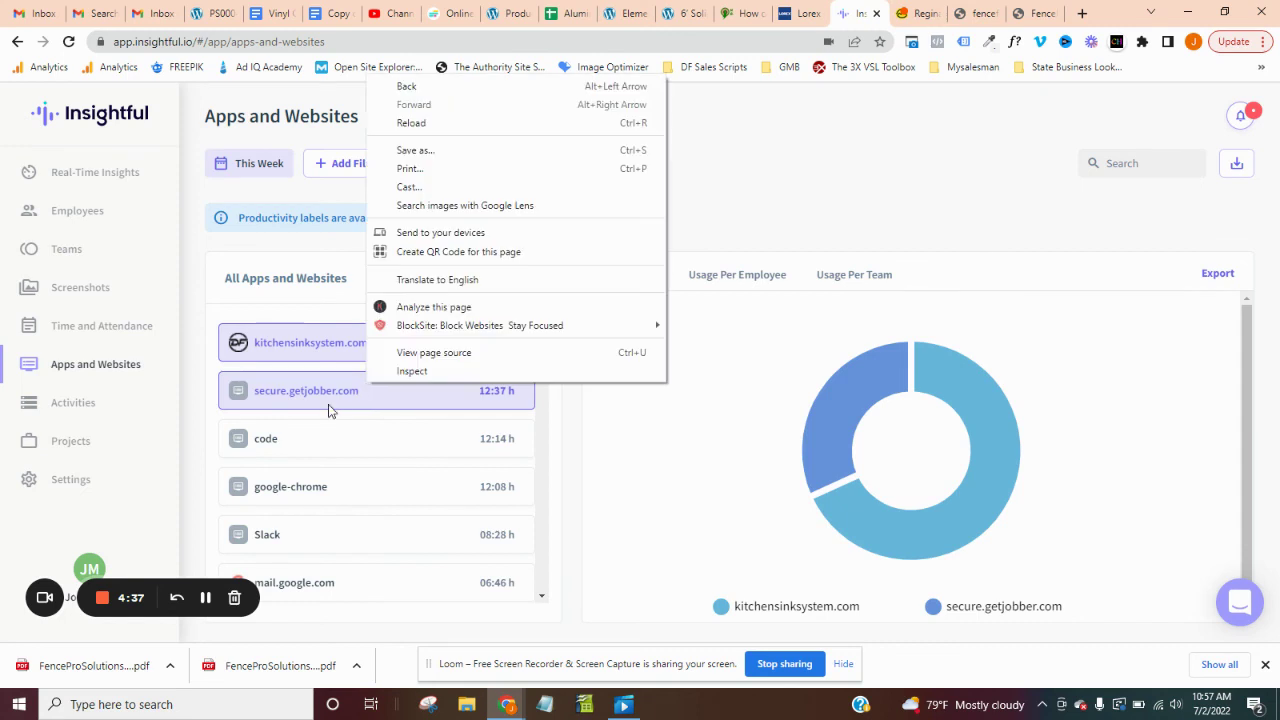
pyautogui.click(330, 410)
# - Compare loom.com, Nautilus, c and Windows Shell Experience Host in the total usage chart, and remove loom.com from the comparison
pyautogui.scroll(-12, 471, 457)
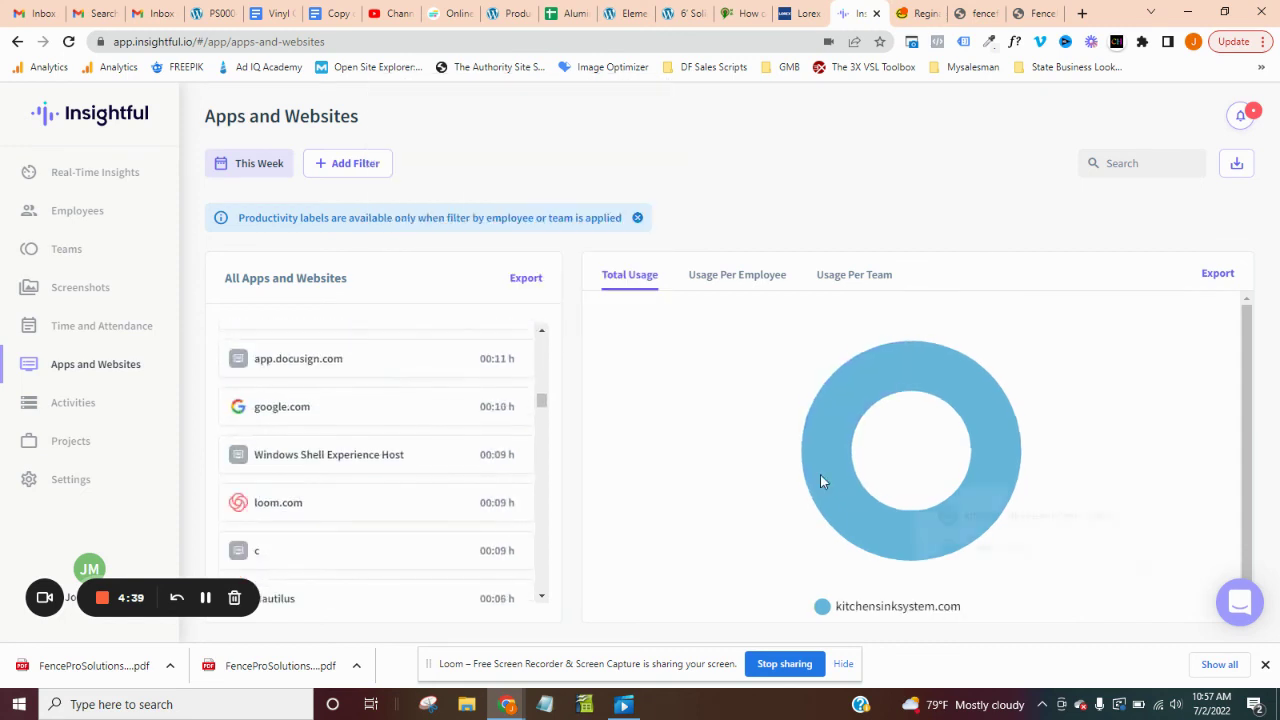
pyautogui.click(405, 520)
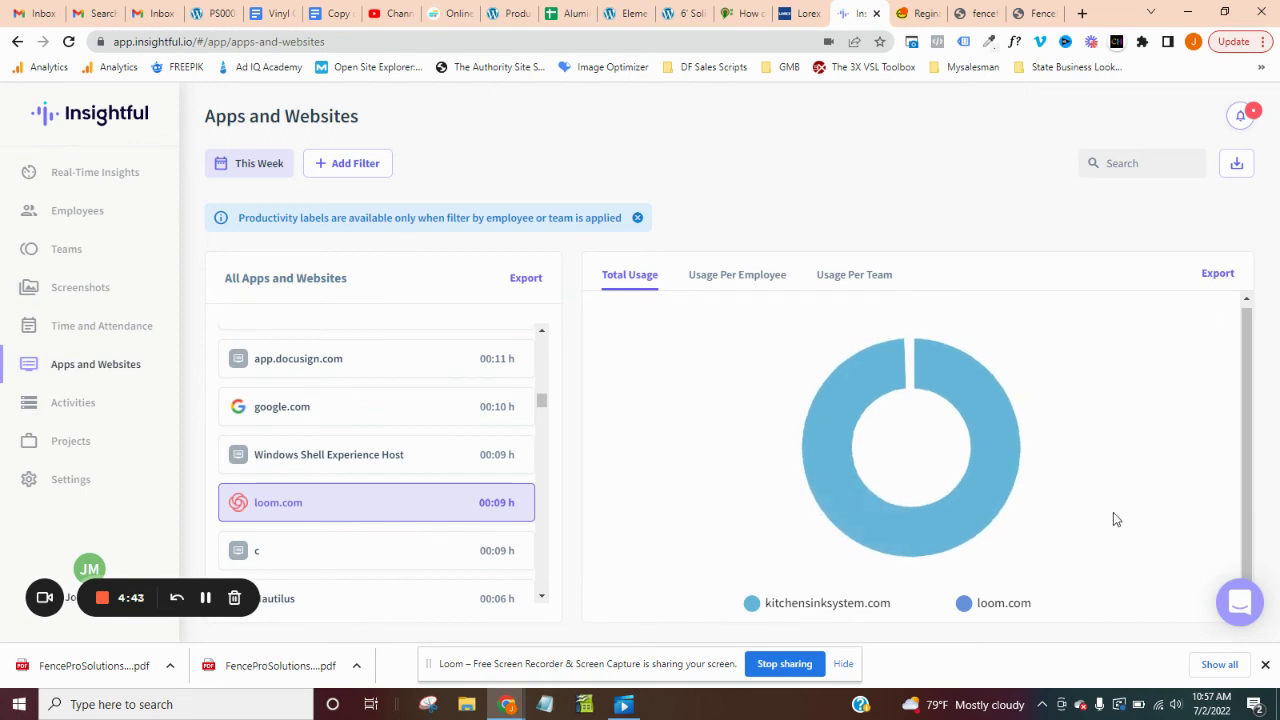
pyautogui.click(320, 603)
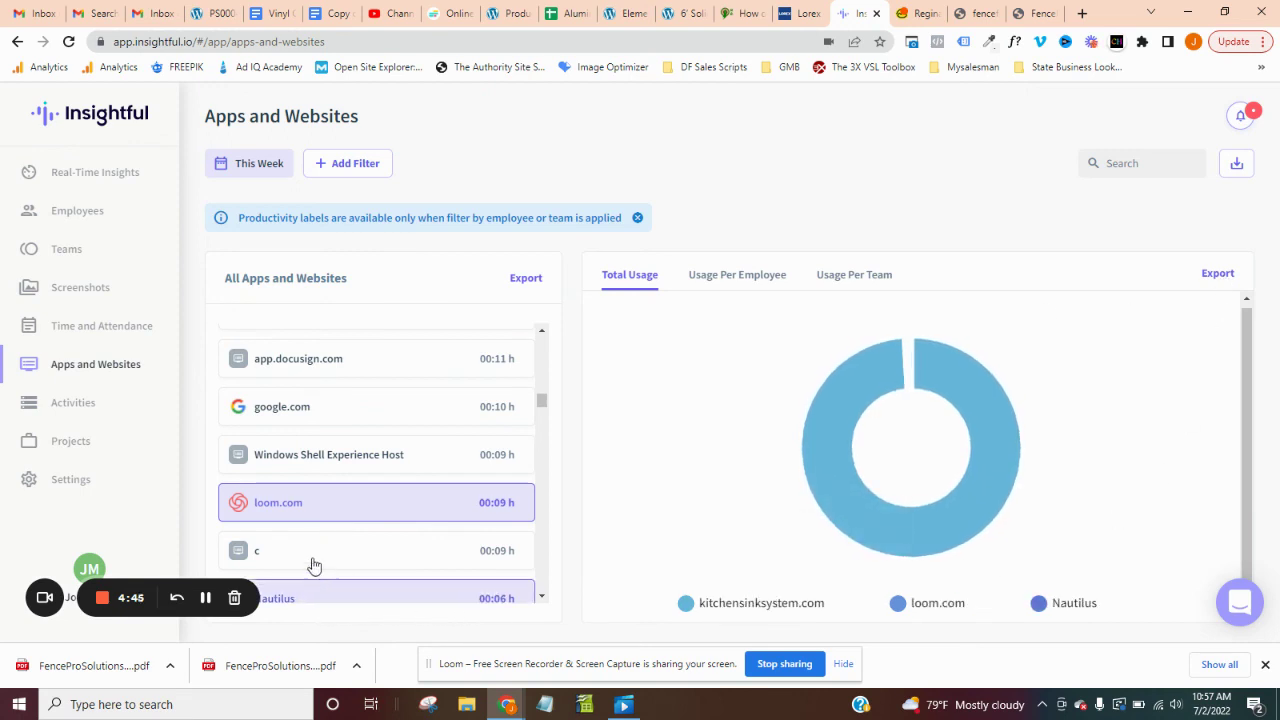
pyautogui.click(316, 552)
pyautogui.click(330, 452)
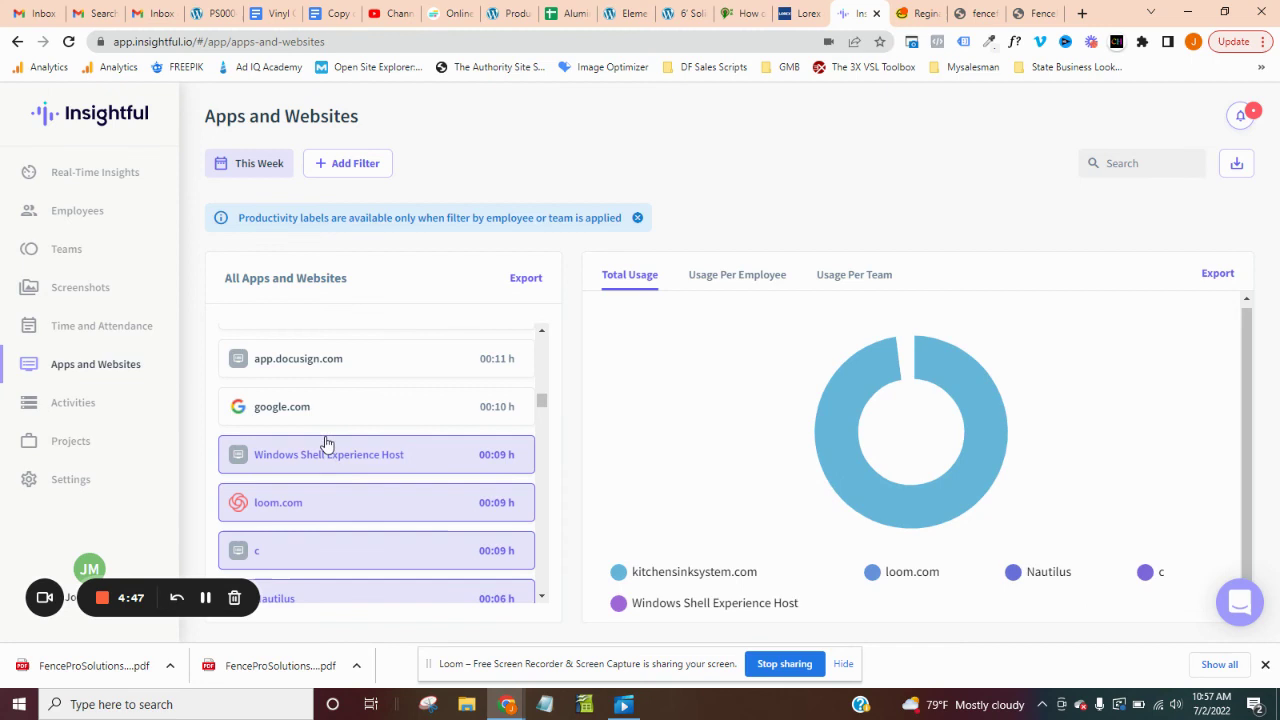
pyautogui.click(324, 509)
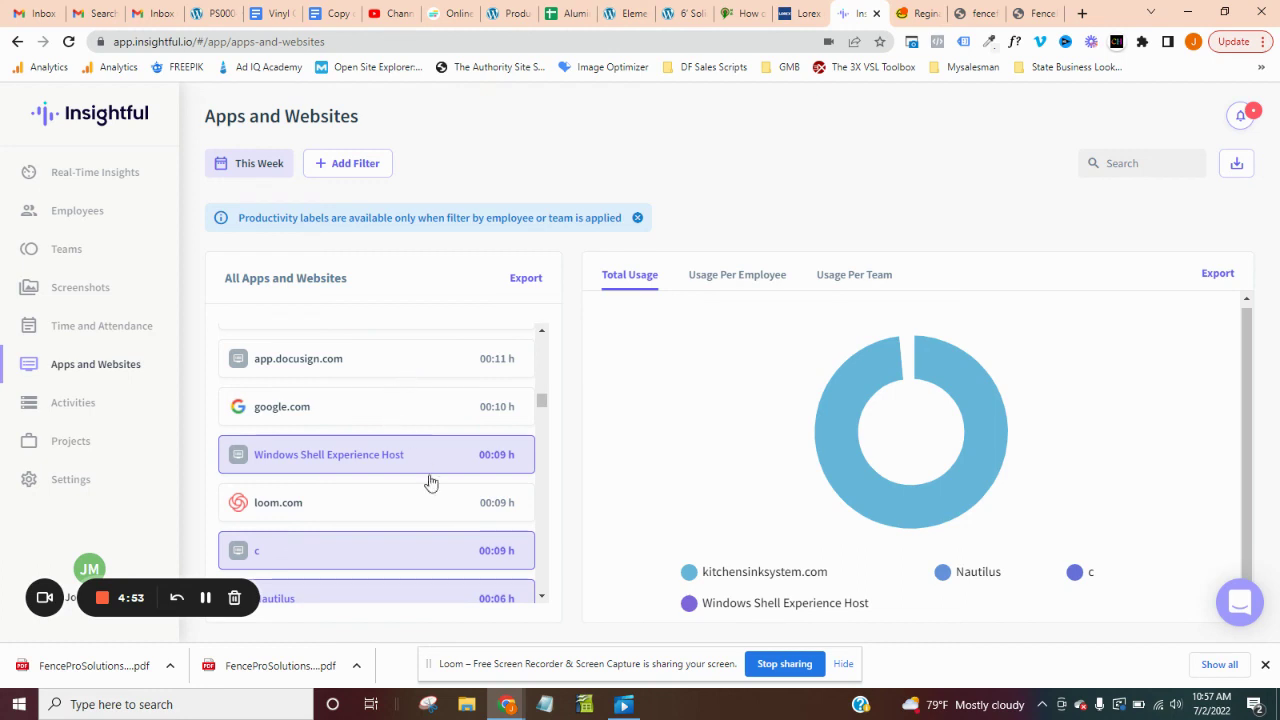
# - Examine the least-used apps and websites further down the list and return to the active employees list
pyautogui.scroll(-10, 430, 478)
pyautogui.scroll(-3, 434, 477)
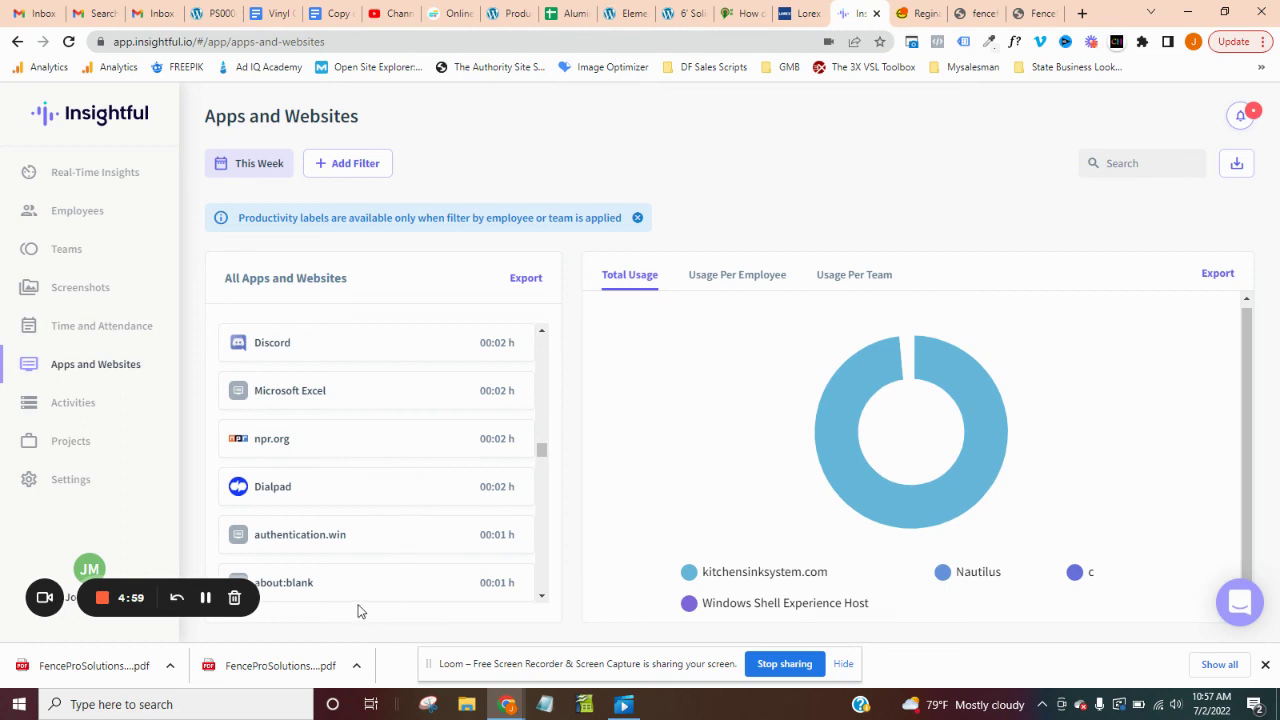
pyautogui.scroll(-5, 351, 563)
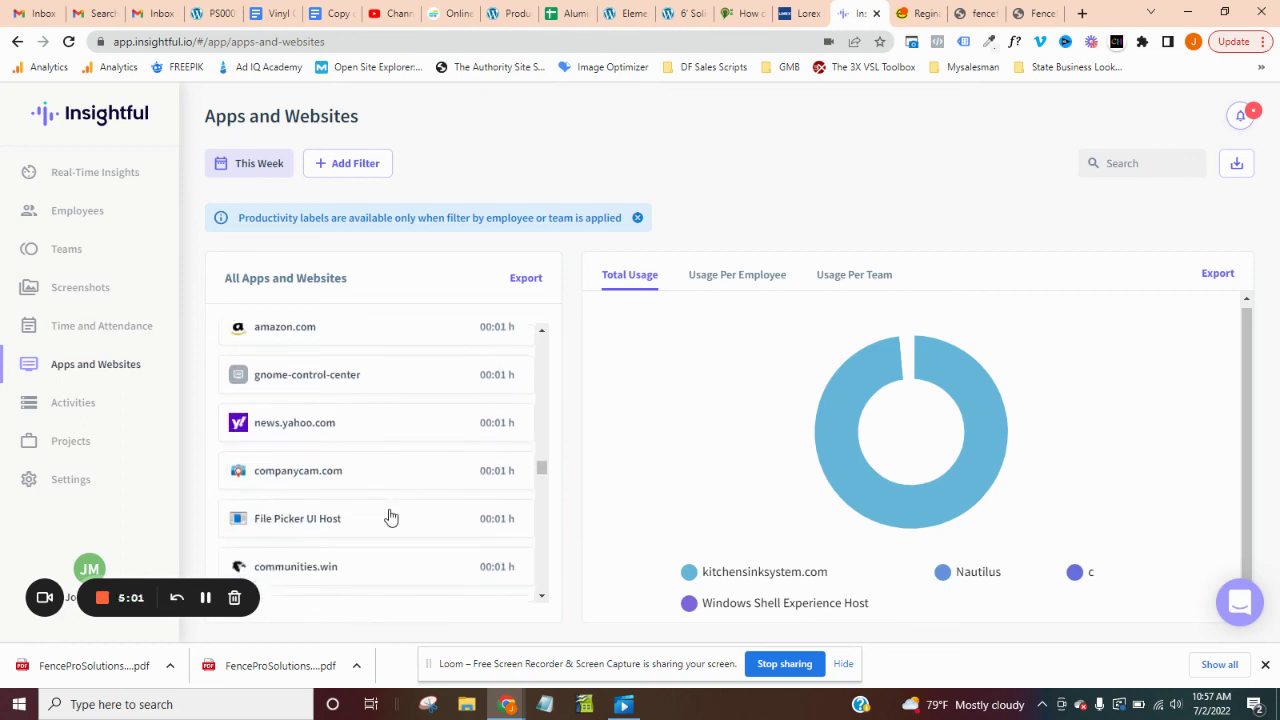
pyautogui.click(78, 212)
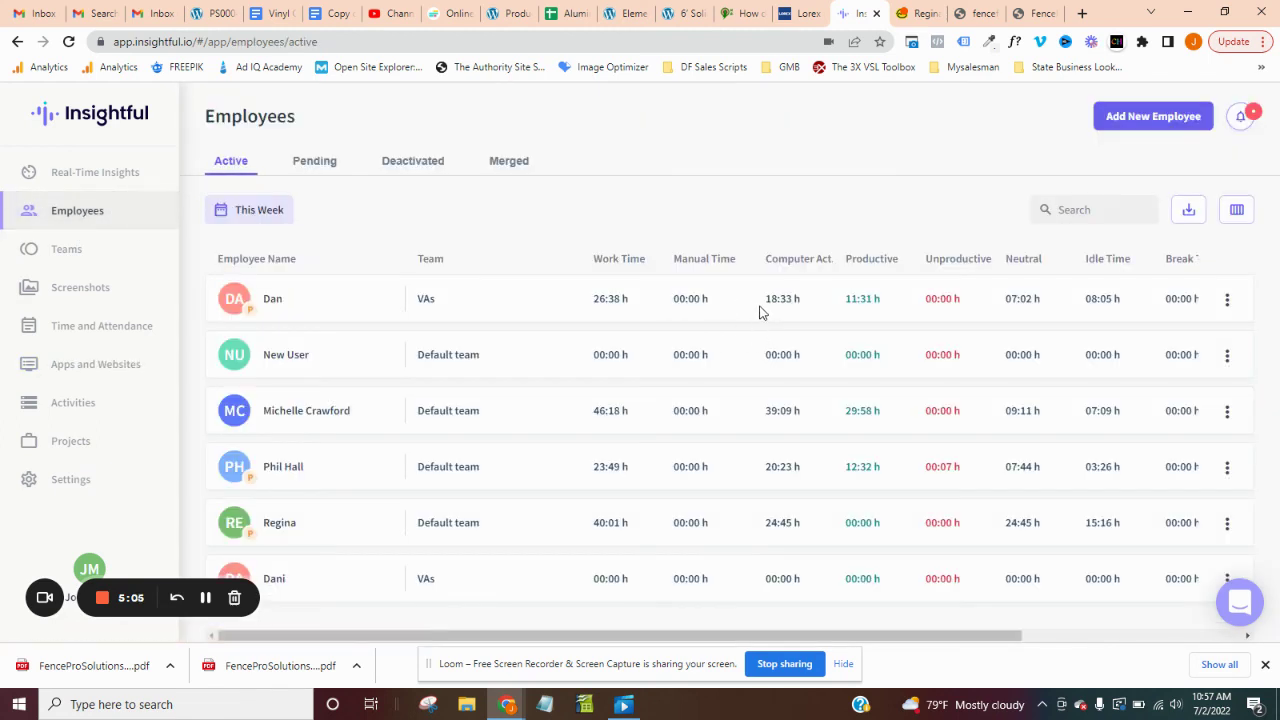